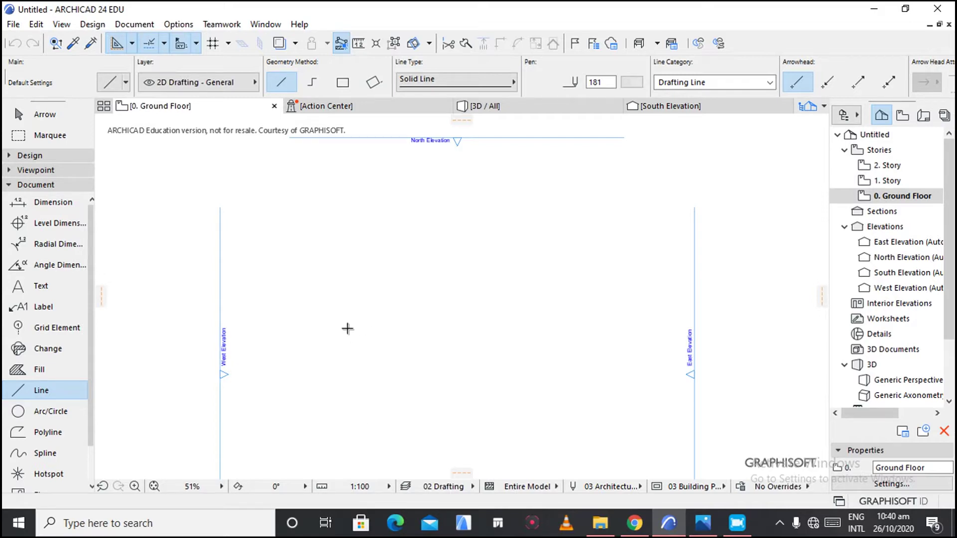
Pick the Line tool from Documenting Tools and expand the Toolbox's Design group.
{"action": "left_click", "coordinate": [131, 24]}
{"action": "mouse_move", "coordinate": [258, 41]}
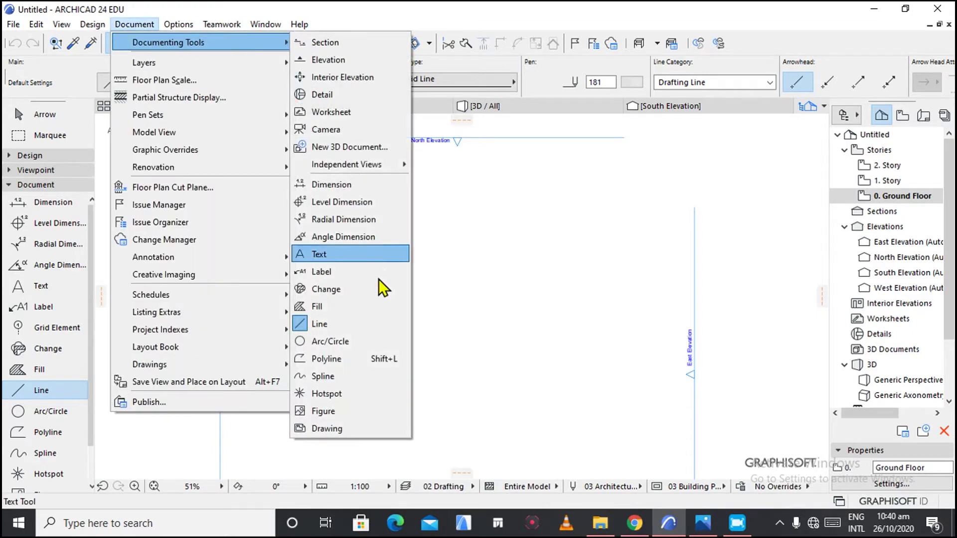
{"action": "left_click", "coordinate": [331, 325]}
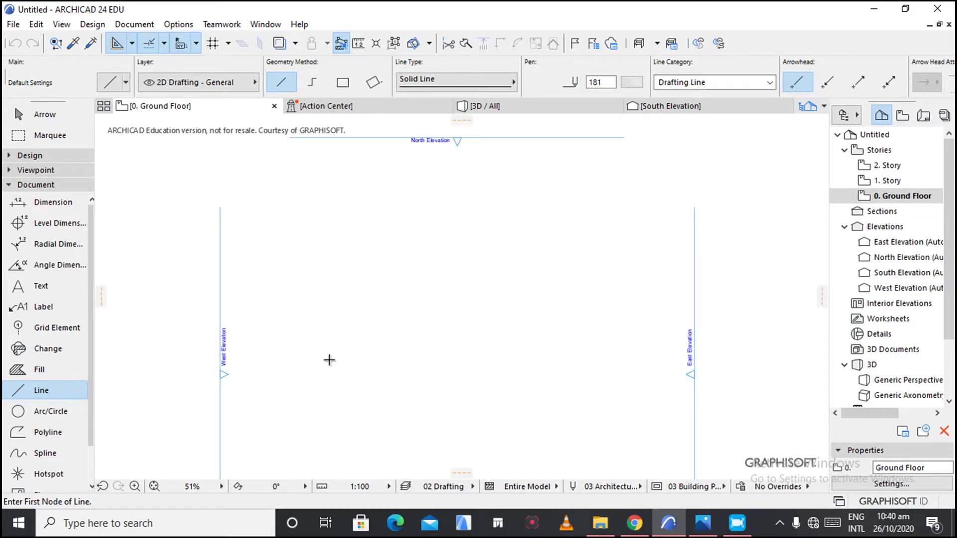
{"action": "left_click", "coordinate": [50, 154]}
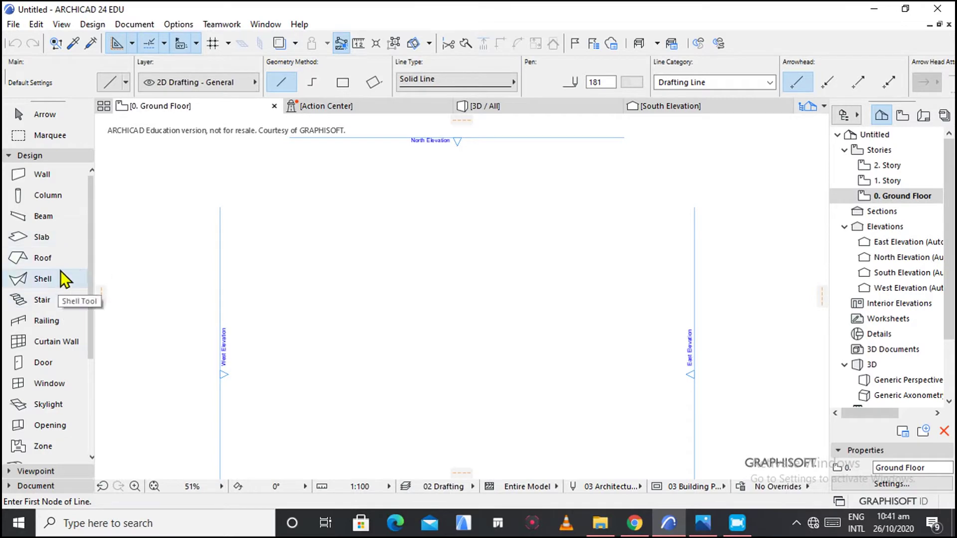
{"action": "left_click", "coordinate": [129, 28]}
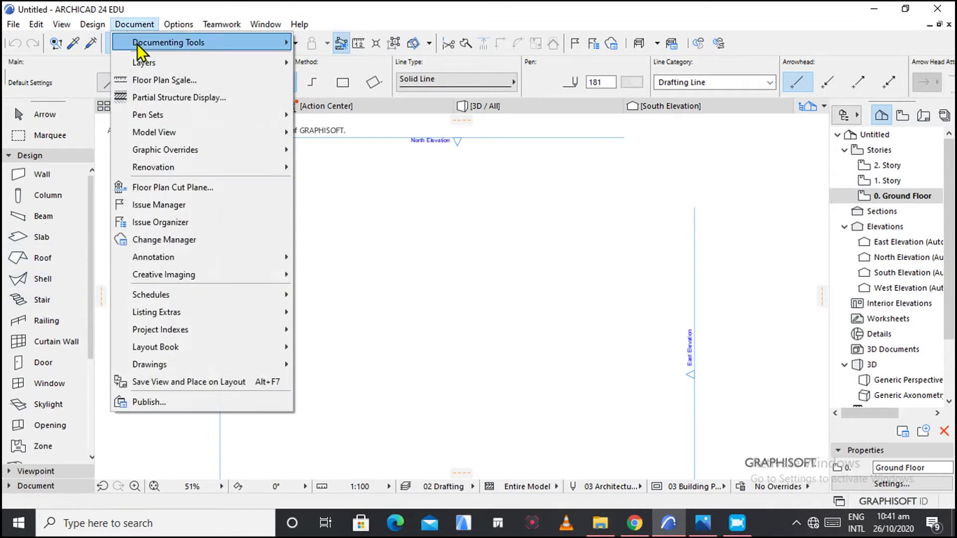
{"action": "mouse_move", "coordinate": [265, 44]}
{"action": "left_click", "coordinate": [330, 327]}
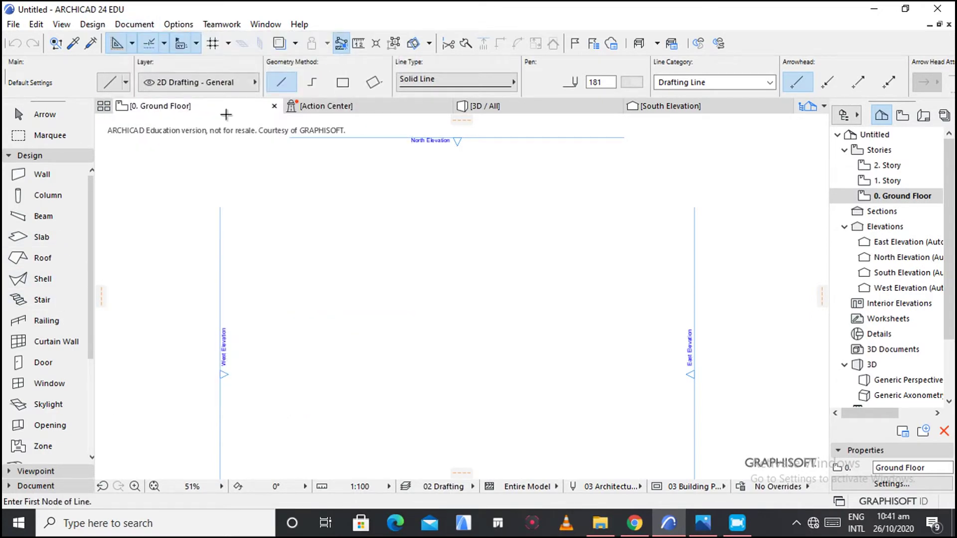
Set the Line defaults to Solid Line with pen 1 (black).
{"action": "left_click", "coordinate": [113, 83]}
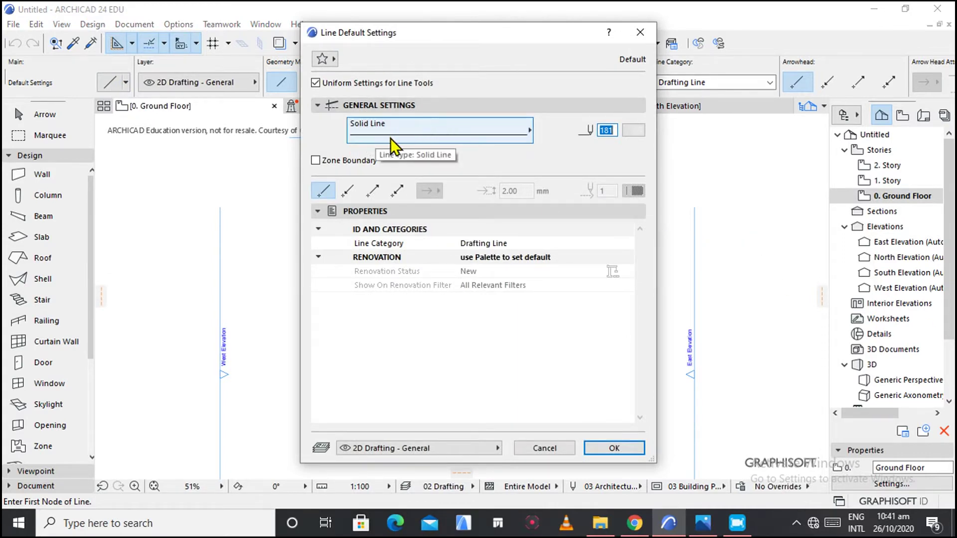
{"action": "left_click", "coordinate": [463, 124]}
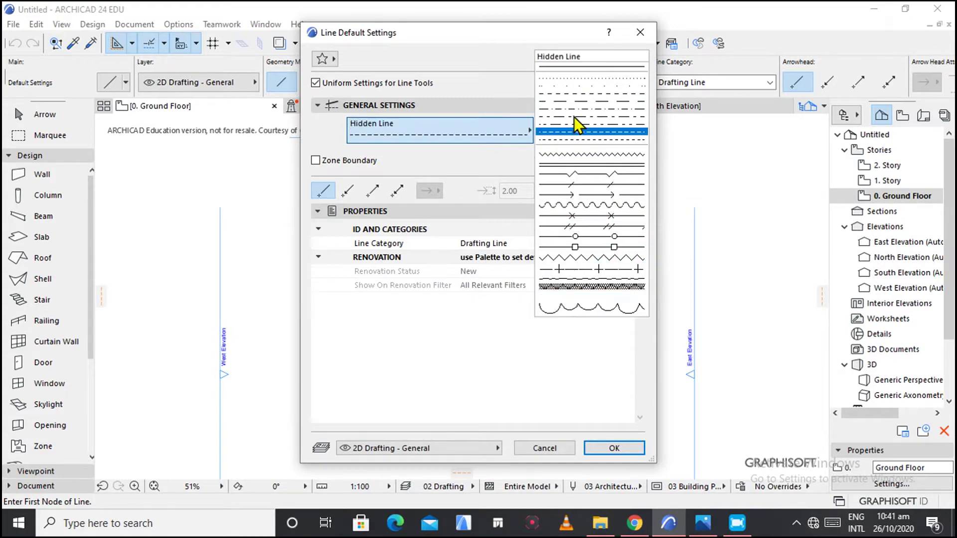
{"action": "left_click", "coordinate": [561, 66]}
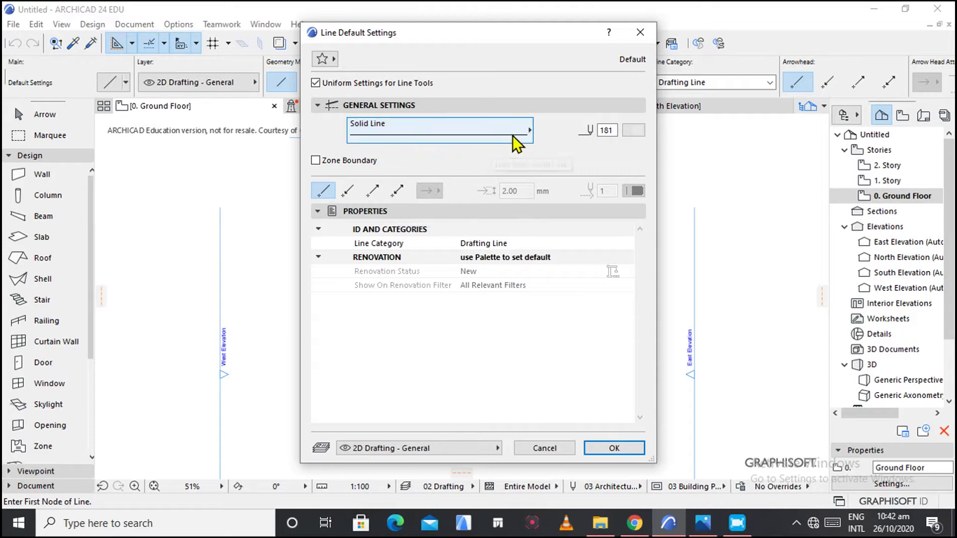
{"action": "left_click", "coordinate": [632, 130]}
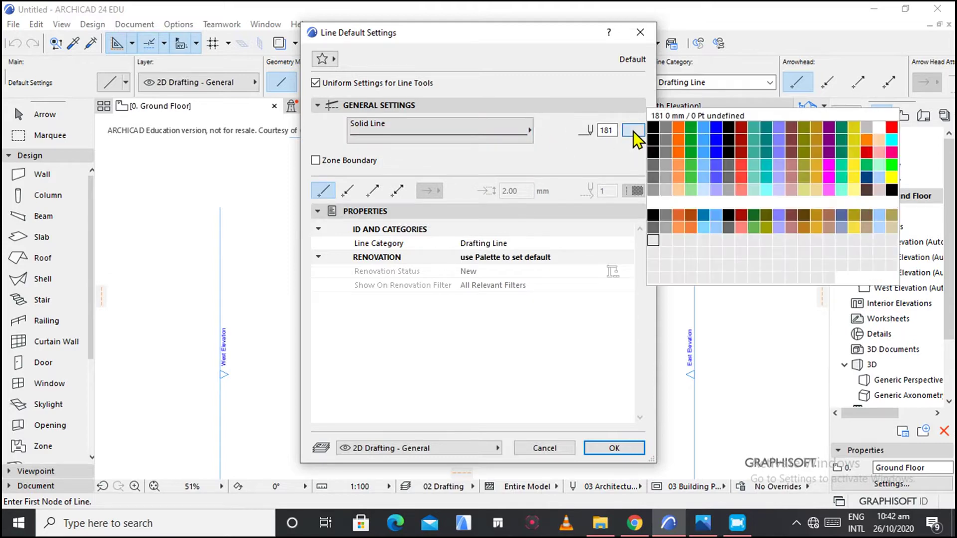
{"action": "left_click", "coordinate": [655, 128]}
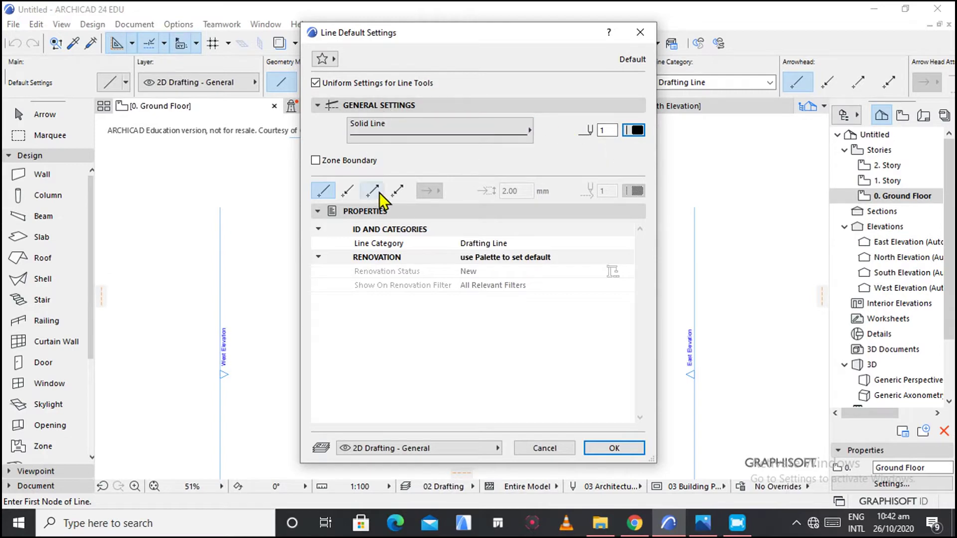
{"action": "left_click", "coordinate": [614, 448]}
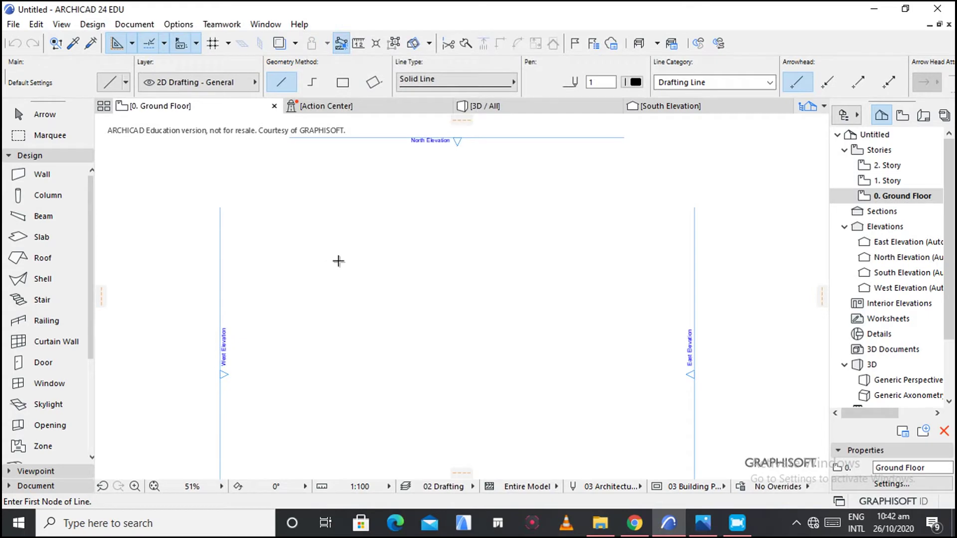
Draw a single horizontal line across the upper plan area.
{"action": "left_click", "coordinate": [349, 228]}
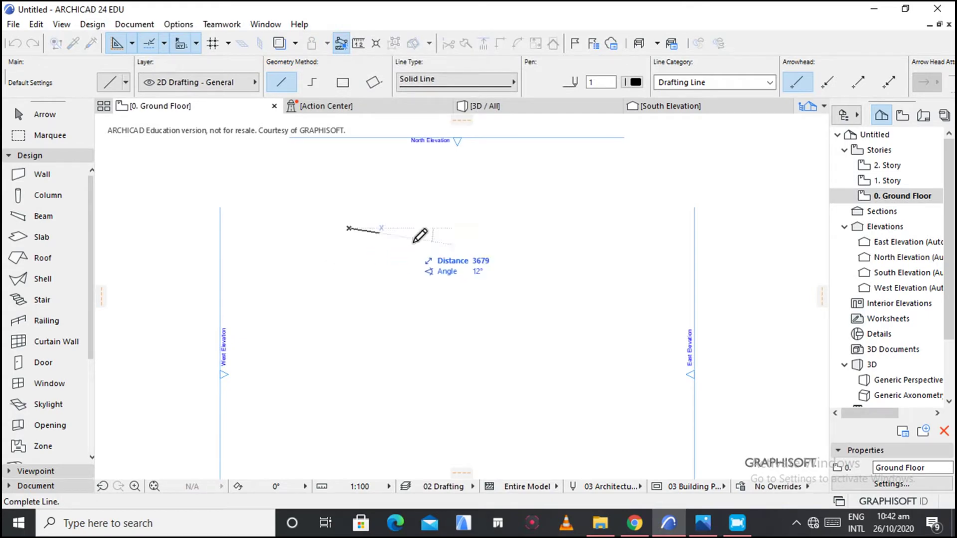
{"action": "left_click", "coordinate": [521, 228]}
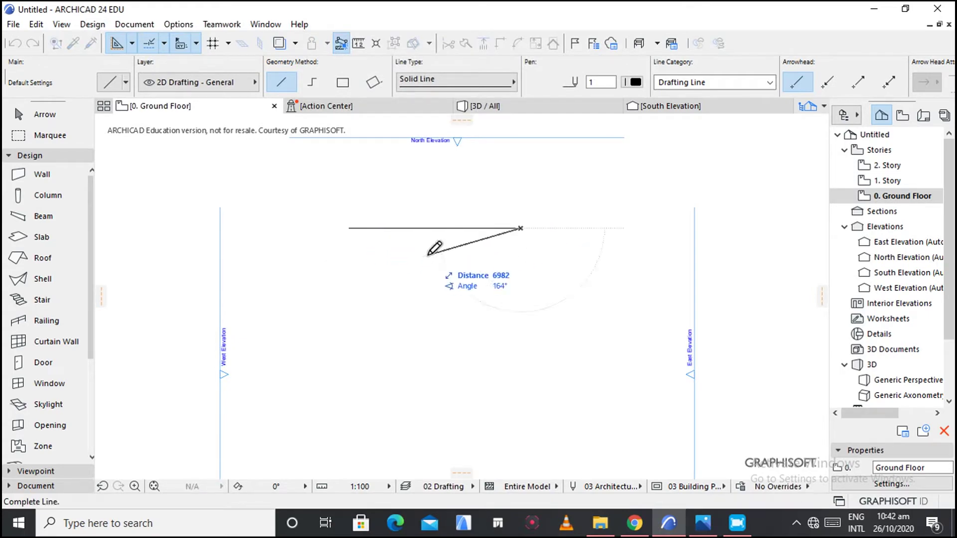
{"action": "scroll", "coordinate": [434, 249], "scroll_direction": "up", "scroll_amount": 1}
{"action": "left_click", "coordinate": [538, 223]}
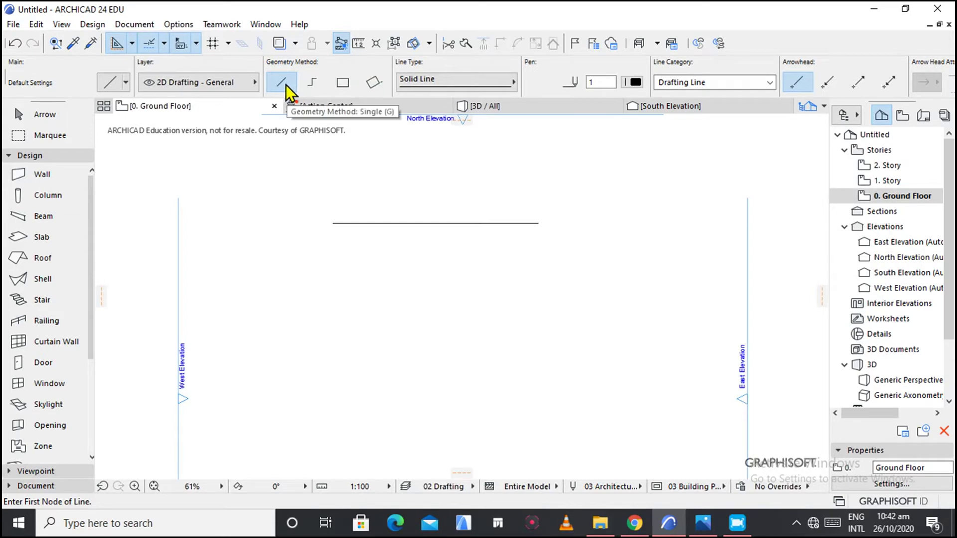
Draw a stepped polyline below the line, ending with an upward segment.
{"action": "left_click", "coordinate": [312, 83]}
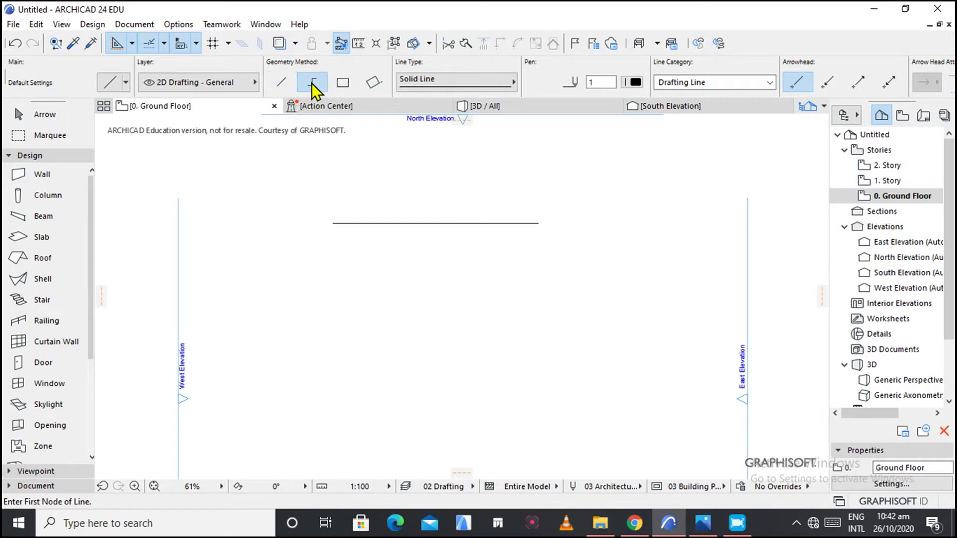
{"action": "left_click", "coordinate": [333, 307]}
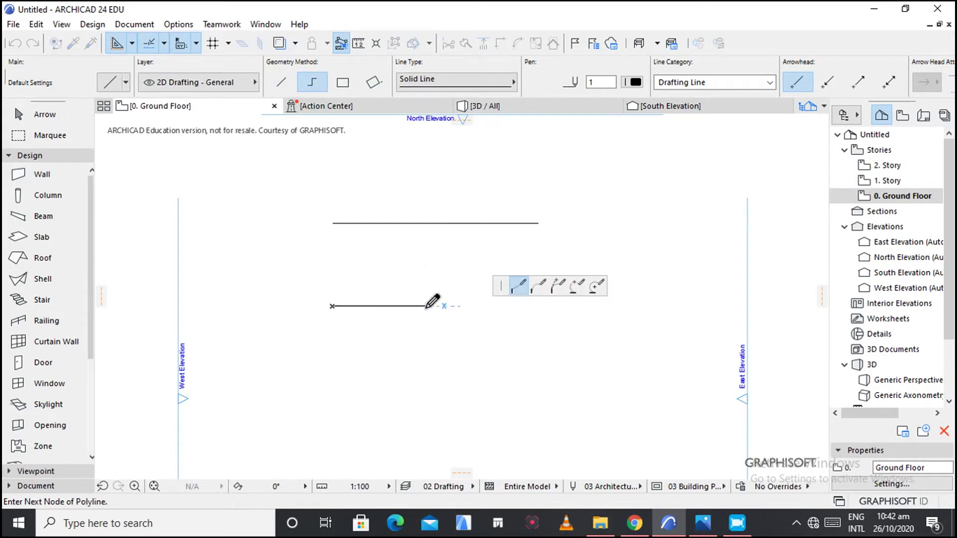
{"action": "left_click", "coordinate": [425, 306]}
{"action": "left_click", "coordinate": [425, 266]}
{"action": "left_click", "coordinate": [460, 266]}
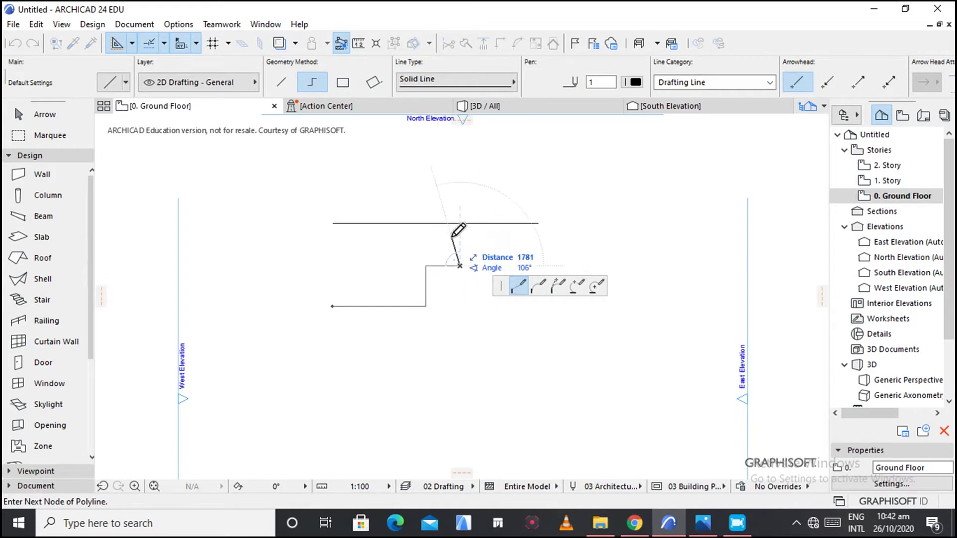
{"action": "double_click", "coordinate": [460, 237]}
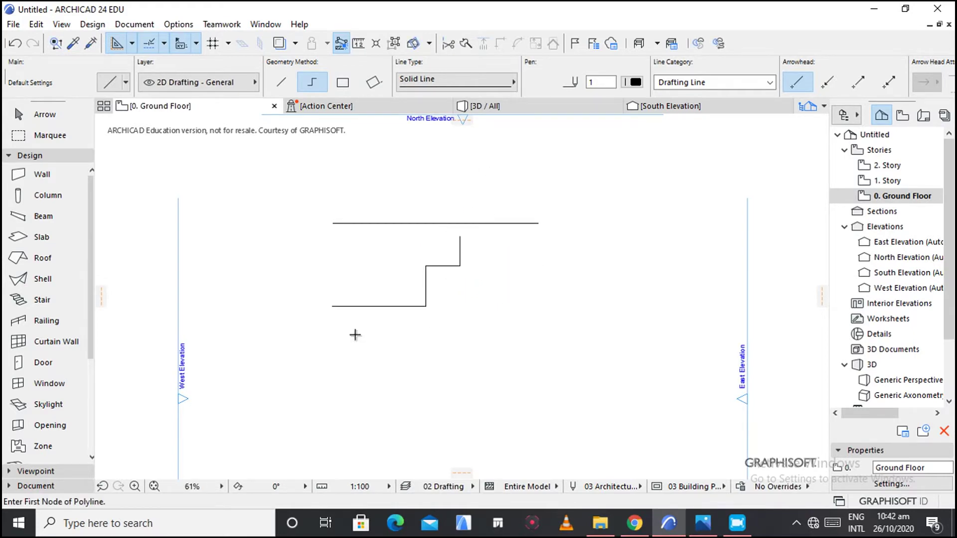
{"action": "left_click", "coordinate": [344, 83]}
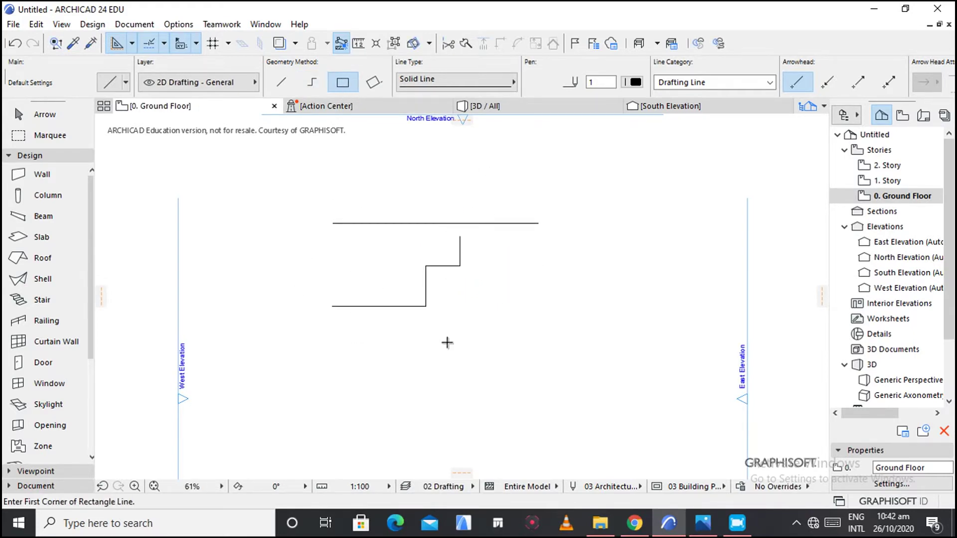
Draw a rectangle below and right of the stepped polyline, then zoom to check it.
{"action": "left_click", "coordinate": [461, 340]}
{"action": "left_click", "coordinate": [600, 417]}
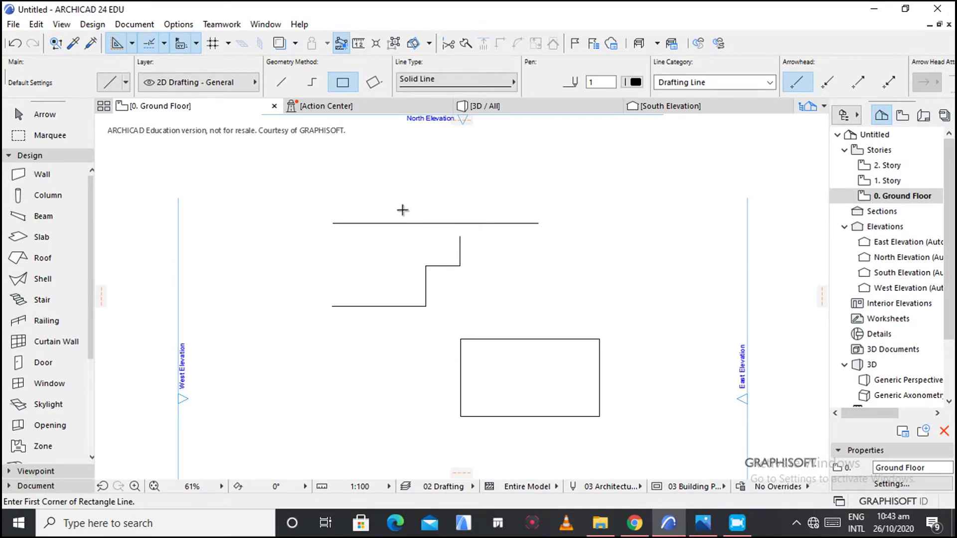
{"action": "scroll", "coordinate": [433, 223], "scroll_direction": "up", "scroll_amount": 3}
{"action": "scroll", "coordinate": [445, 218], "scroll_direction": "up", "scroll_amount": 8}
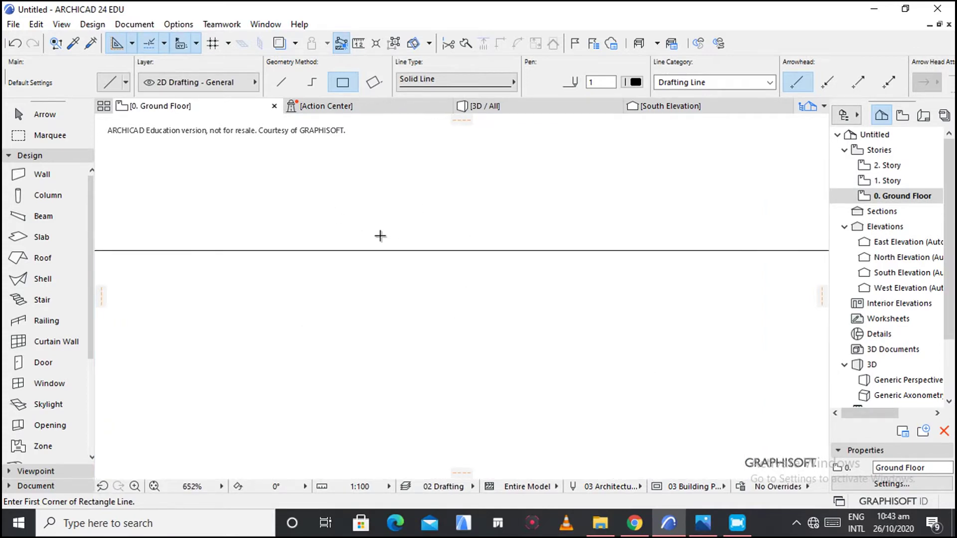
{"action": "scroll", "coordinate": [384, 233], "scroll_direction": "down", "scroll_amount": 12}
{"action": "scroll", "coordinate": [385, 233], "scroll_direction": "down", "scroll_amount": 2}
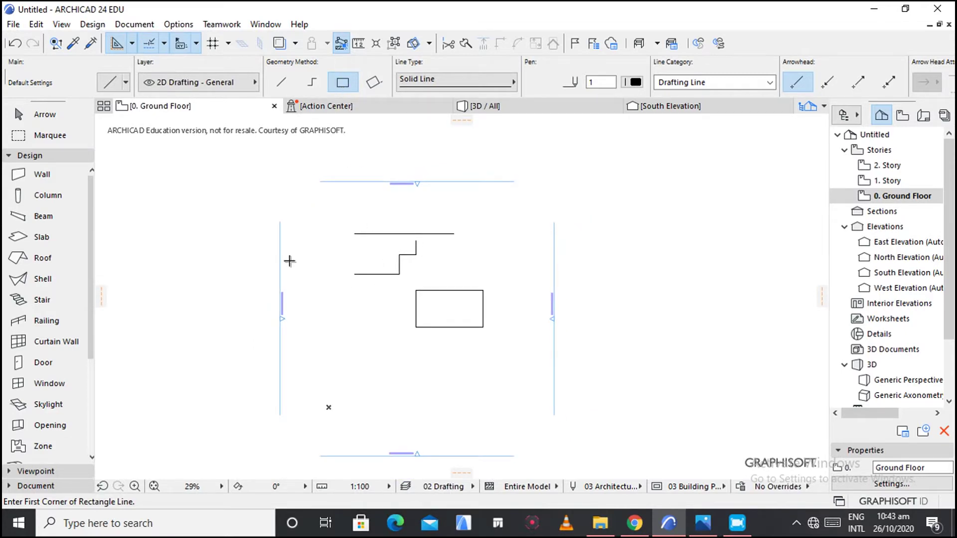
Toggle True Line Weight from the canvas shortcut menu and cancel two stray rectangle starts.
{"action": "right_click", "coordinate": [339, 298]}
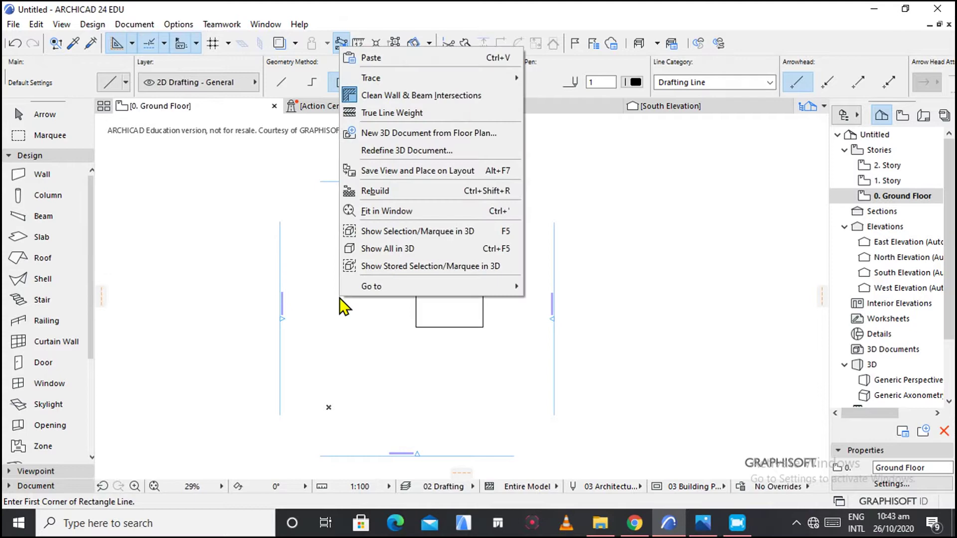
{"action": "left_click", "coordinate": [373, 112]}
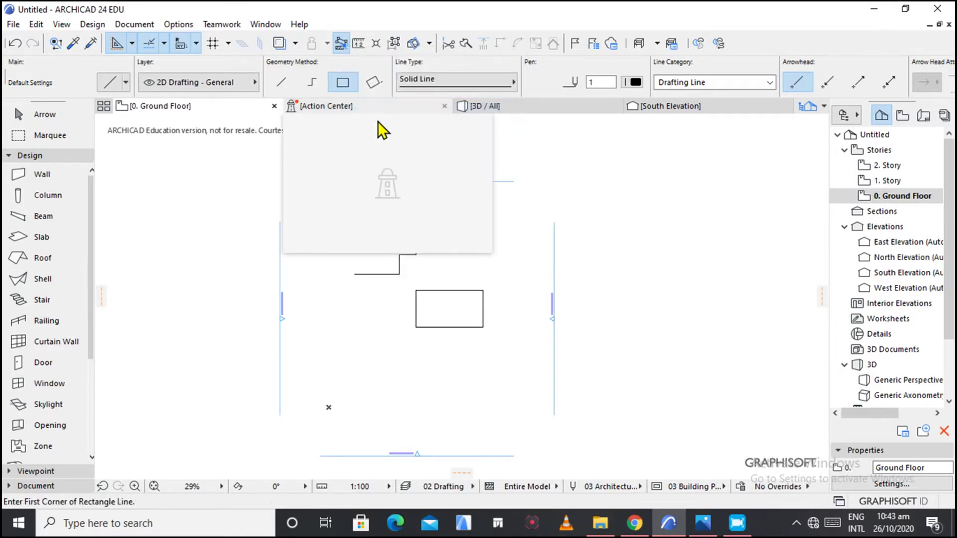
{"action": "left_click", "coordinate": [503, 277]}
{"action": "key", "text": "Escape"}
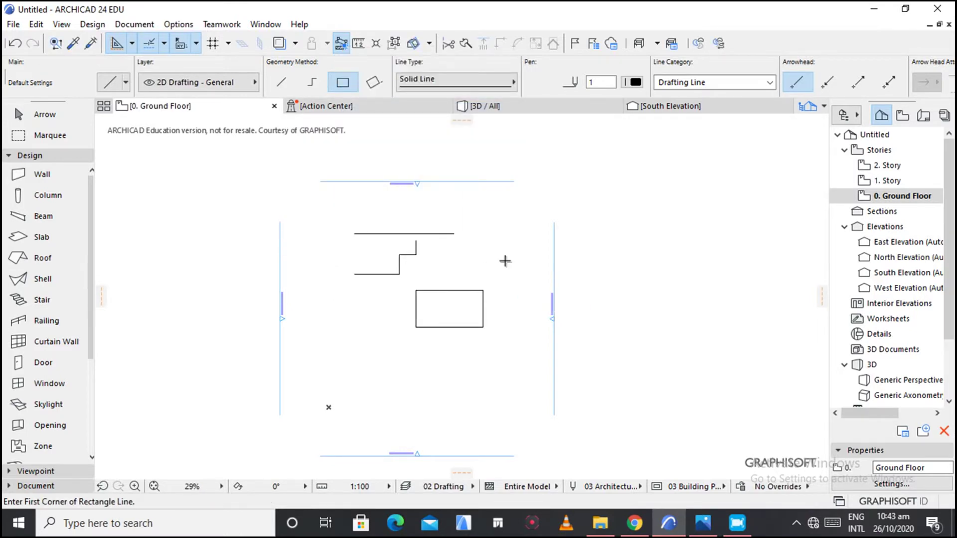
{"action": "left_click", "coordinate": [510, 230]}
{"action": "key", "text": "Escape"}
{"action": "key", "text": "Escape"}
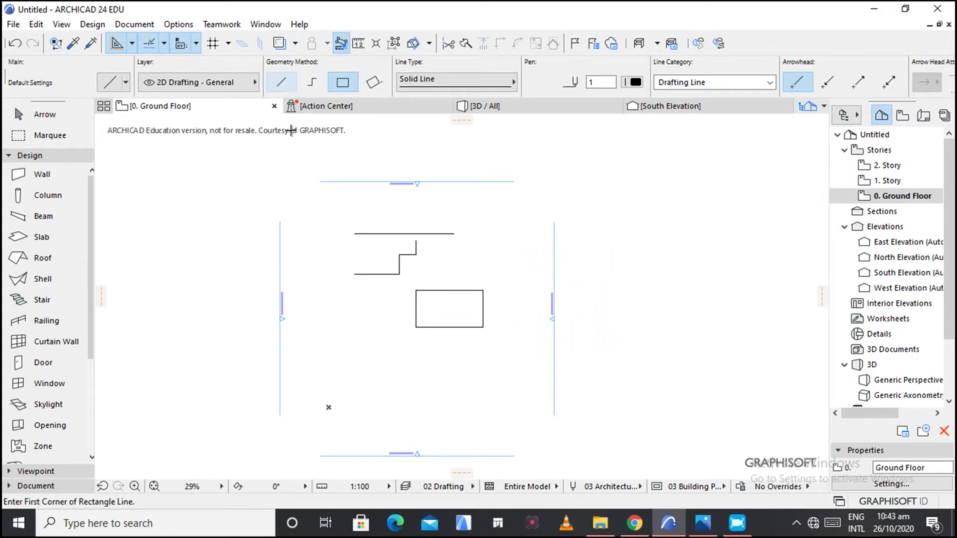
Draw a square to the lower left of the first rectangle.
{"action": "left_click", "coordinate": [342, 359]}
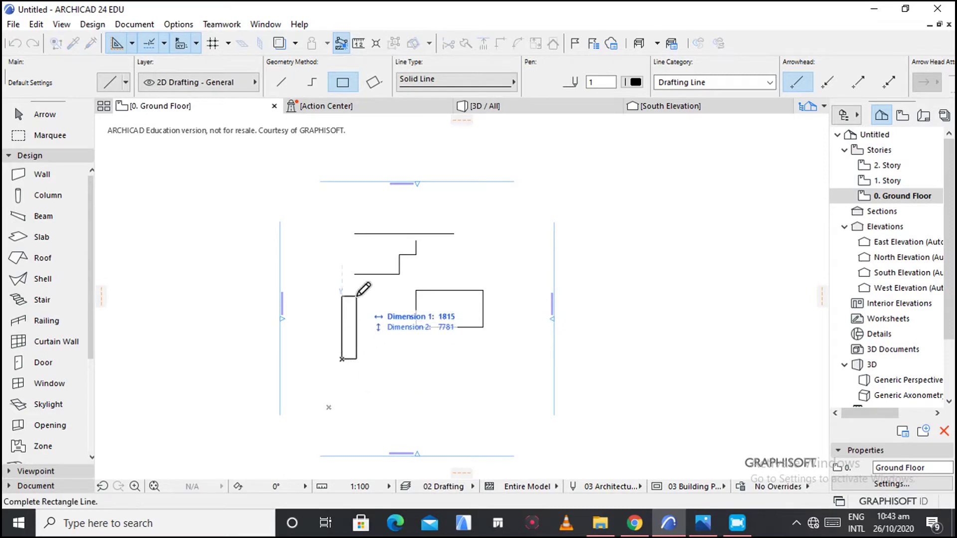
{"action": "left_click", "coordinate": [402, 312]}
{"action": "scroll", "coordinate": [368, 301], "scroll_direction": "up", "scroll_amount": 1}
{"action": "scroll", "coordinate": [367, 301], "scroll_direction": "up", "scroll_amount": 6}
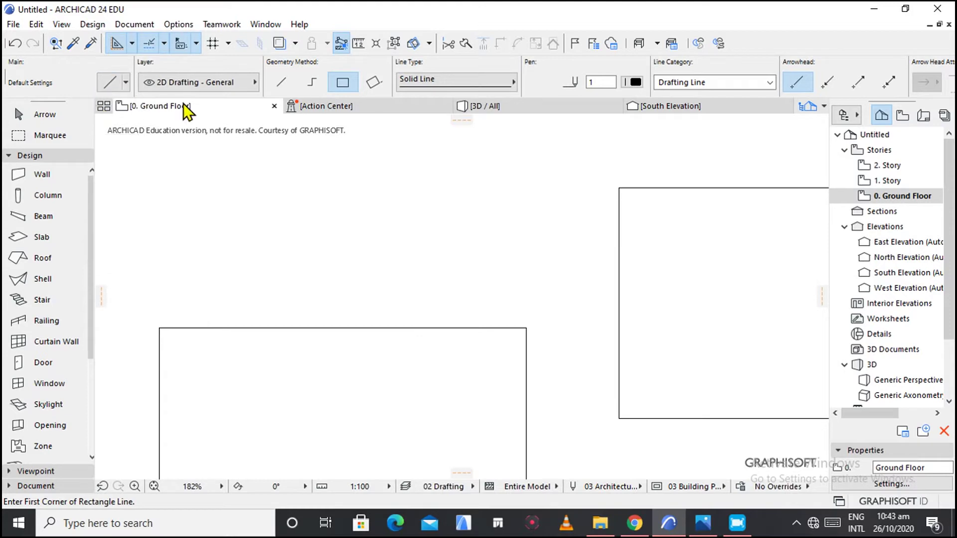
{"action": "scroll", "coordinate": [224, 237], "scroll_direction": "down", "scroll_amount": 1}
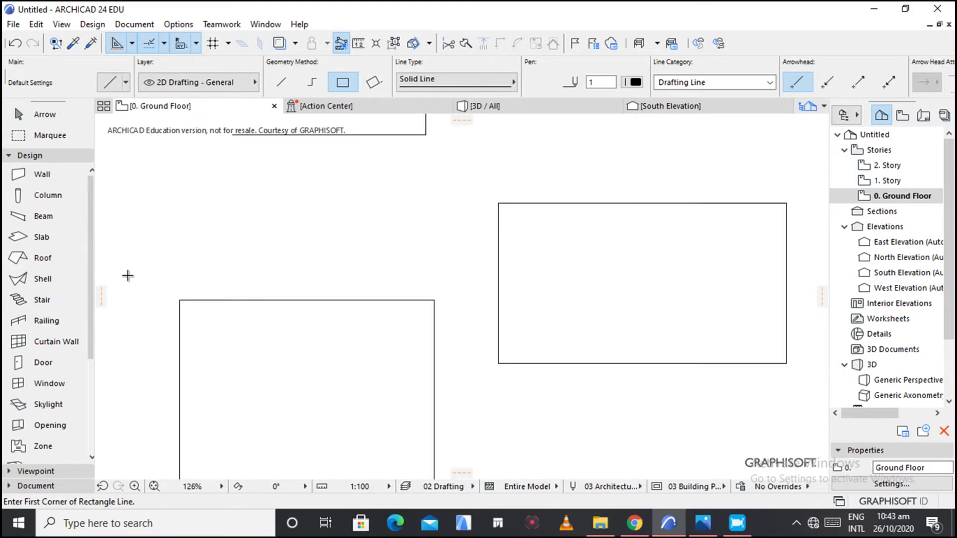
Toggle True Line Weight again, dismiss the shortcut menu and cancel another rectangle start.
{"action": "right_click", "coordinate": [313, 229]}
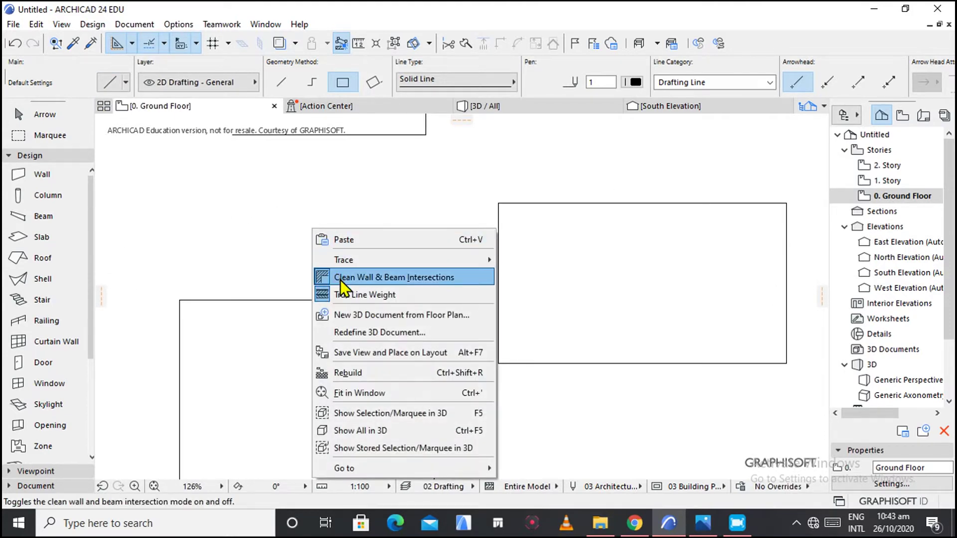
{"action": "left_click", "coordinate": [385, 294]}
{"action": "scroll", "coordinate": [383, 293], "scroll_direction": "down", "scroll_amount": 2}
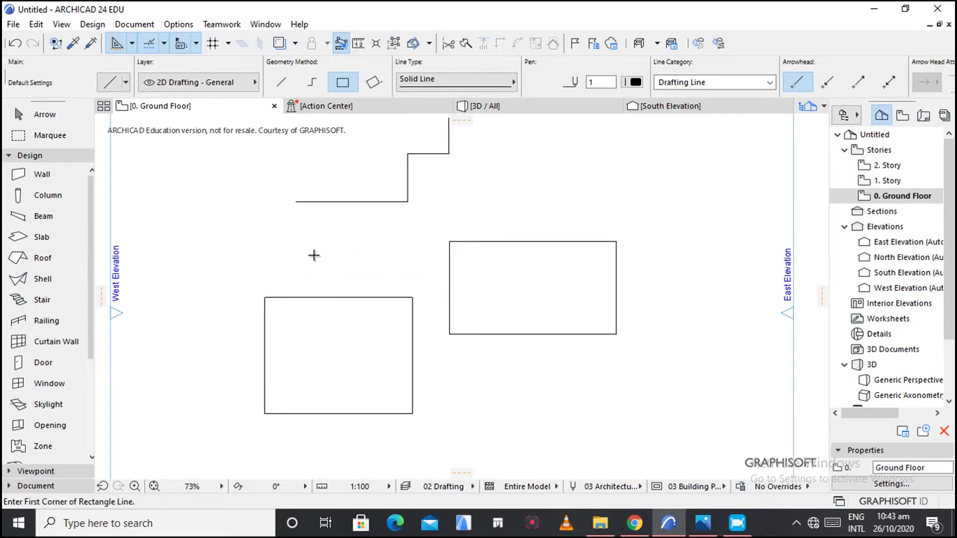
{"action": "right_click", "coordinate": [300, 244]}
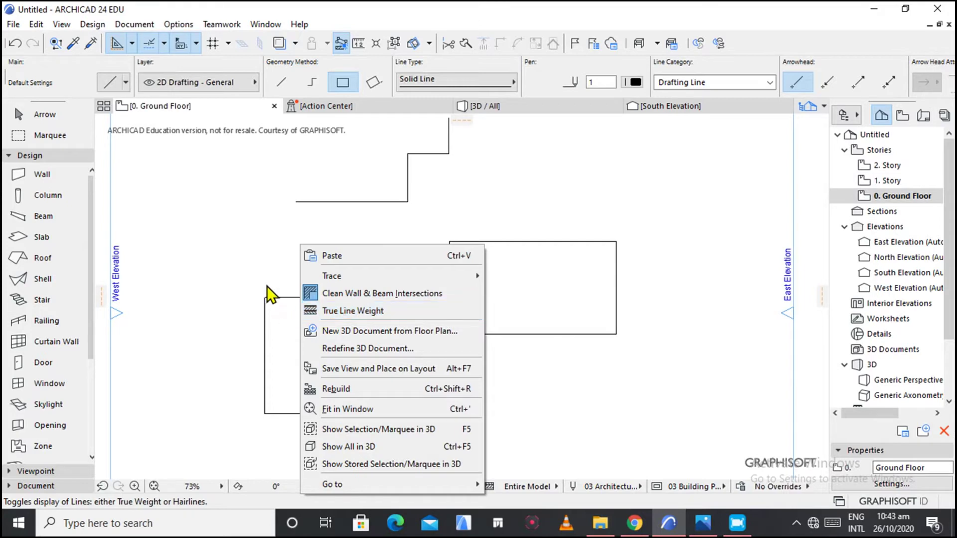
{"action": "left_click", "coordinate": [257, 273]}
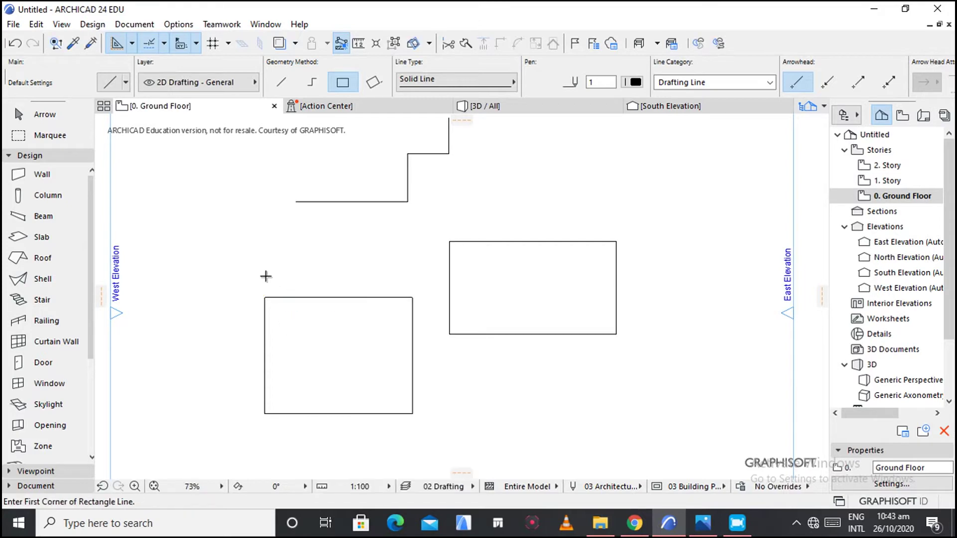
{"action": "left_click", "coordinate": [268, 273]}
{"action": "key", "text": "Escape"}
{"action": "left_click", "coordinate": [113, 84]}
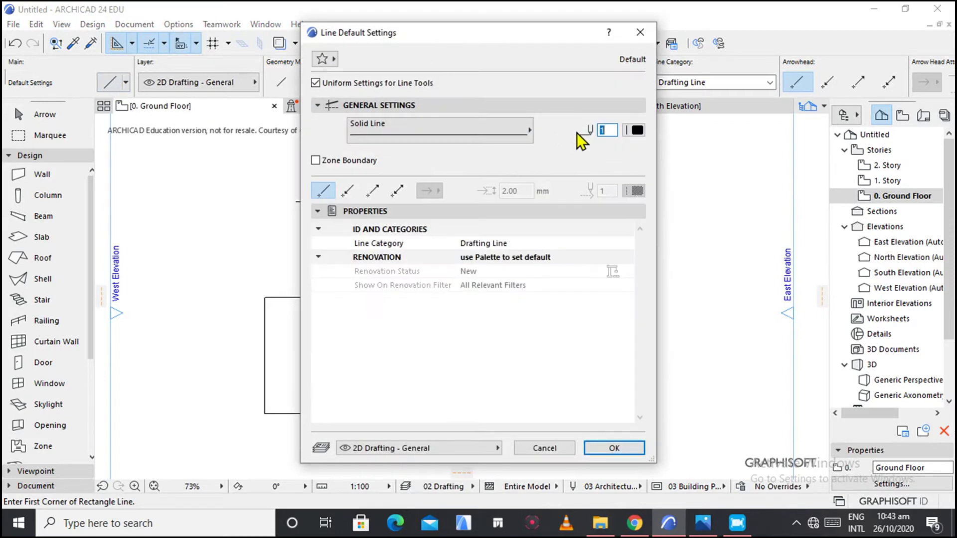
Set the default line pen to 141 (0.20 mm).
{"action": "left_click", "coordinate": [636, 131]}
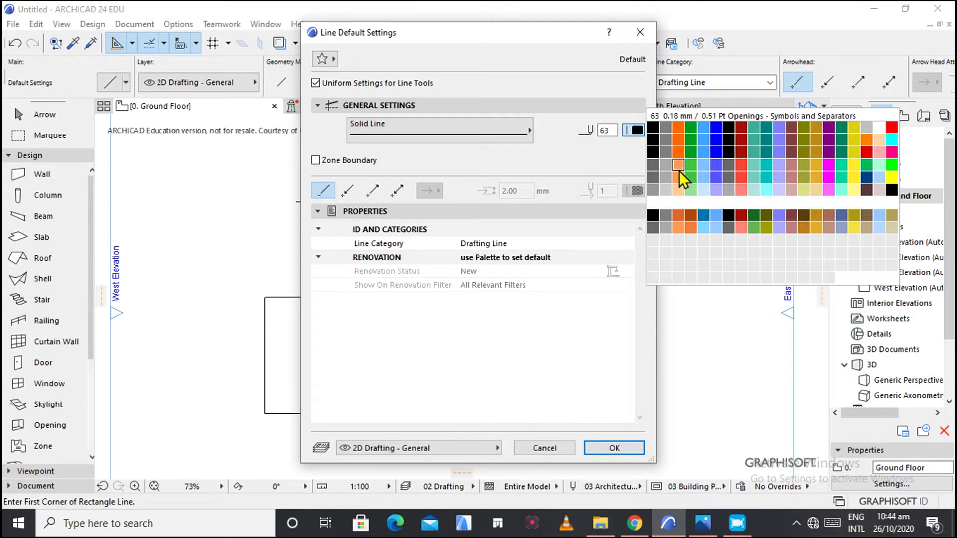
{"action": "left_click", "coordinate": [654, 215]}
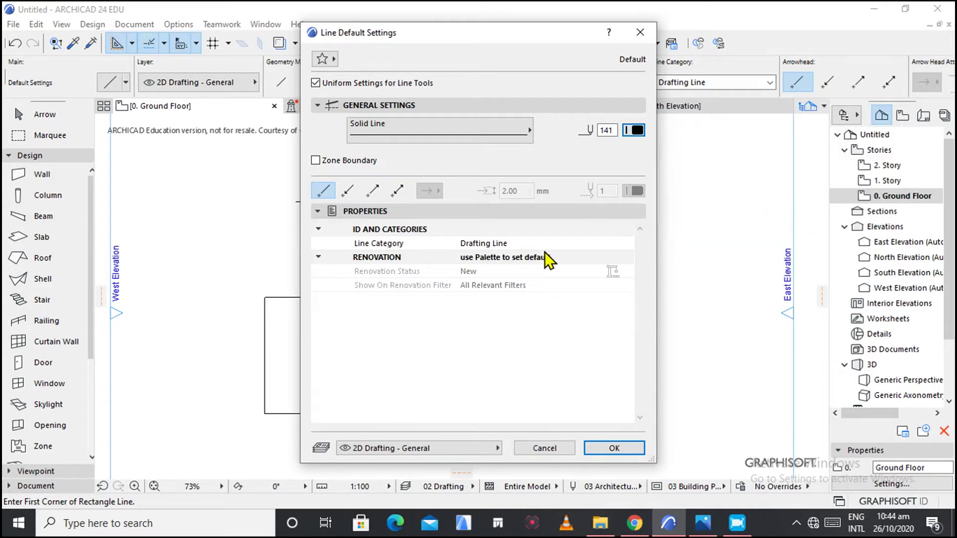
{"action": "left_click", "coordinate": [603, 451]}
Turn on True Line Weight and draw a small rectangle left of the others.
{"action": "right_click", "coordinate": [212, 250]}
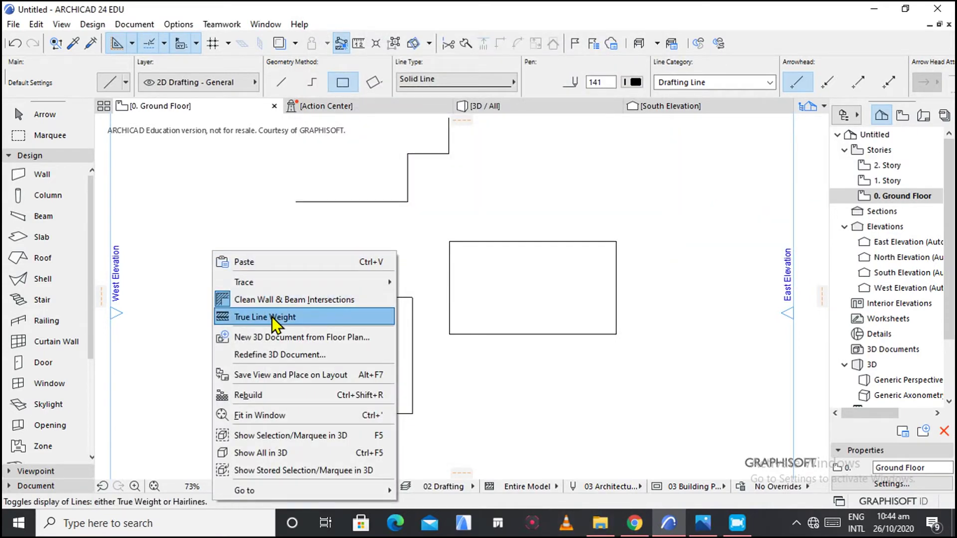
{"action": "left_click", "coordinate": [271, 316]}
{"action": "left_click", "coordinate": [220, 309]}
{"action": "left_click", "coordinate": [269, 232]}
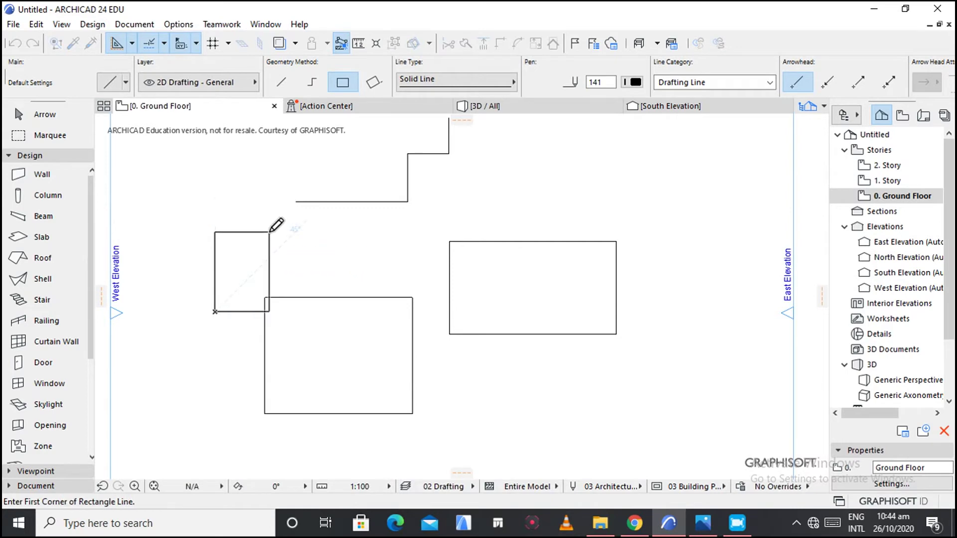
{"action": "scroll", "coordinate": [209, 256], "scroll_direction": "up", "scroll_amount": 8}
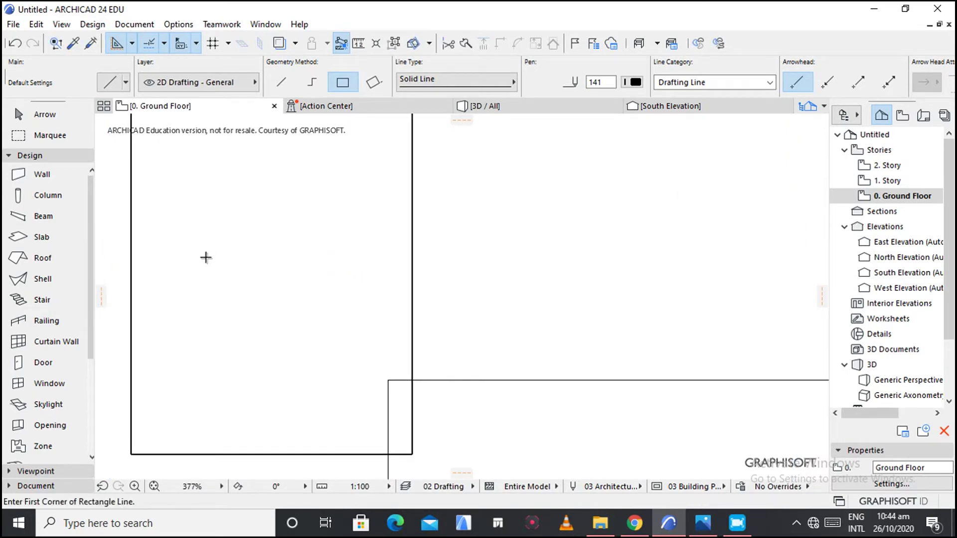
{"action": "scroll", "coordinate": [153, 368], "scroll_direction": "up", "scroll_amount": 10}
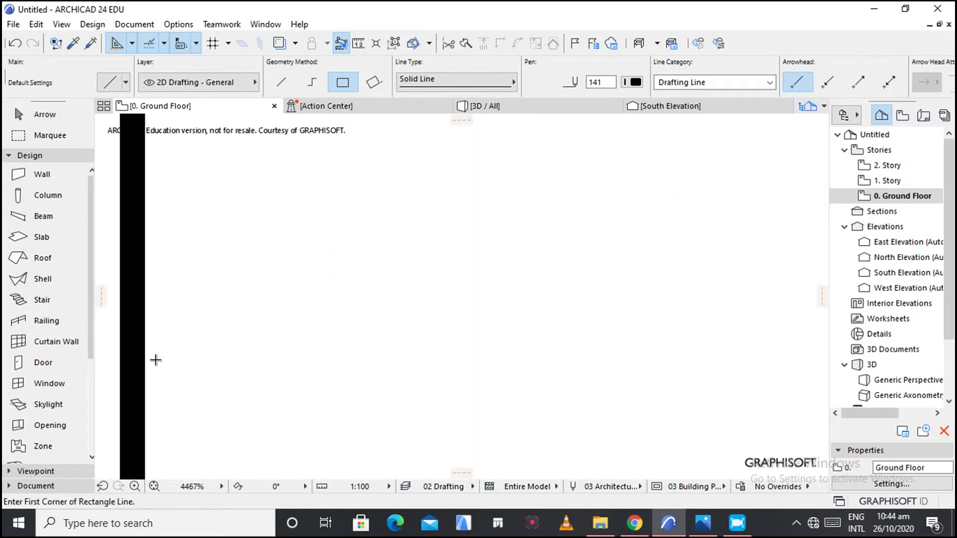
Zoom in and out to inspect the heavier rectangle lines, then browse to the View menu.
{"action": "scroll", "coordinate": [139, 336], "scroll_direction": "down", "scroll_amount": 12}
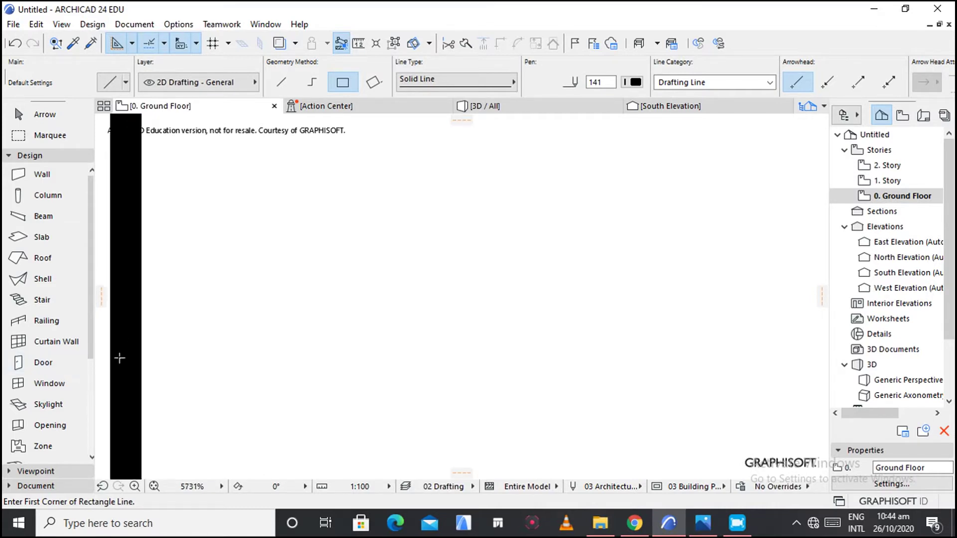
{"action": "scroll", "coordinate": [370, 342], "scroll_direction": "up", "scroll_amount": 9}
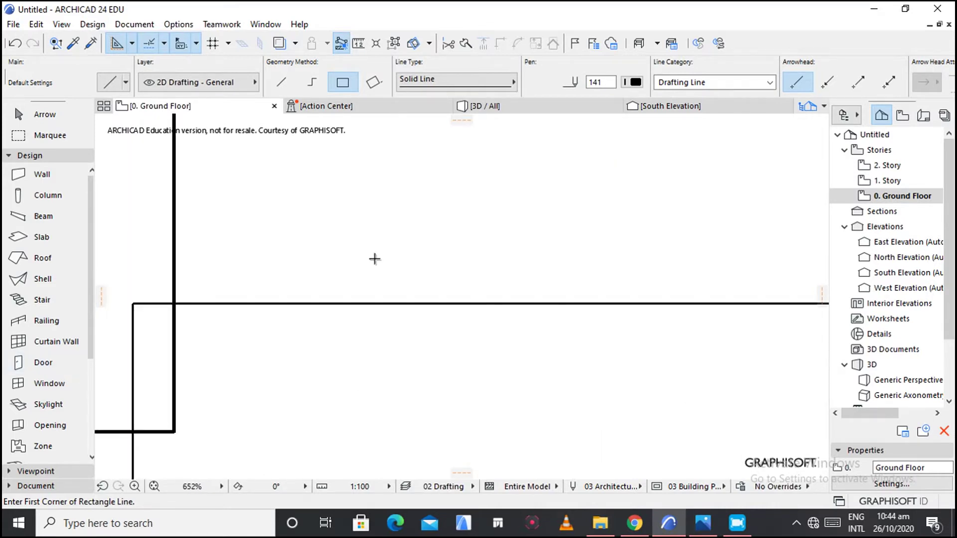
{"action": "scroll", "coordinate": [355, 337], "scroll_direction": "up", "scroll_amount": 9}
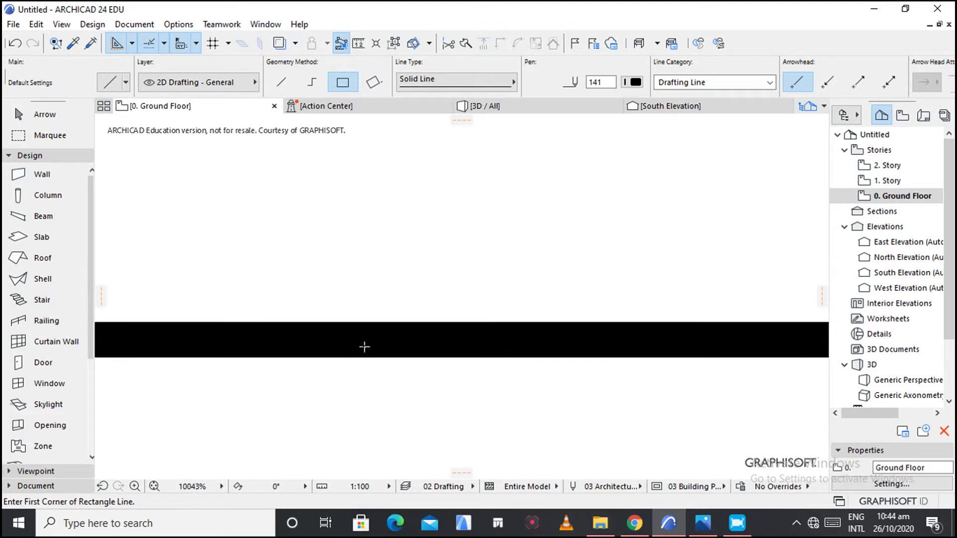
{"action": "scroll", "coordinate": [354, 338], "scroll_direction": "down", "scroll_amount": 20}
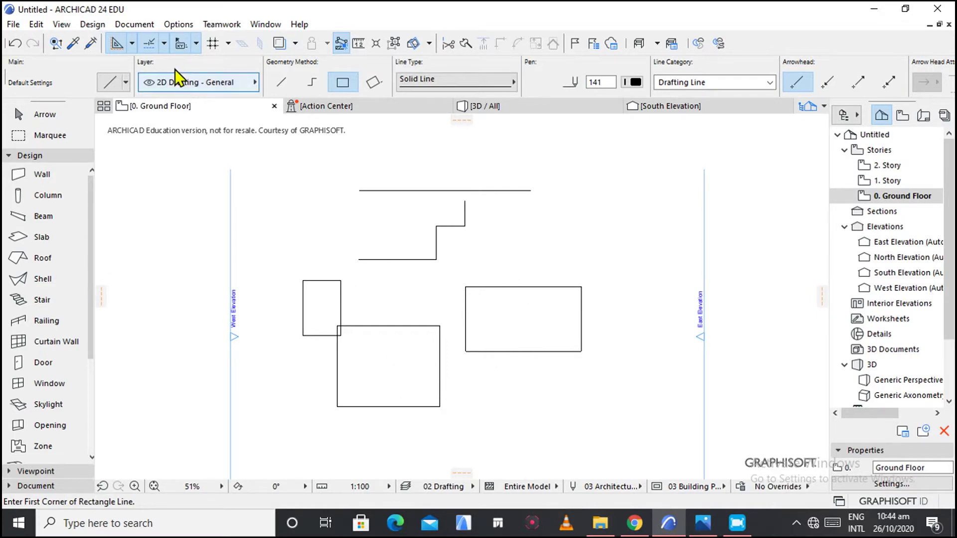
{"action": "left_click", "coordinate": [37, 24]}
{"action": "mouse_move", "coordinate": [70, 27]}
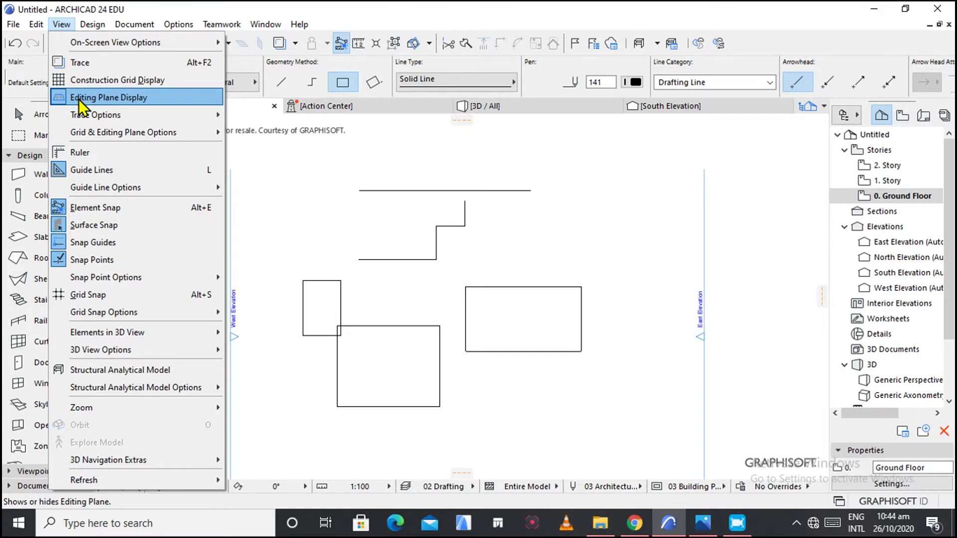
Review the Grids & Background settings, accepting the grid line colour unchanged.
{"action": "mouse_move", "coordinate": [85, 135]}
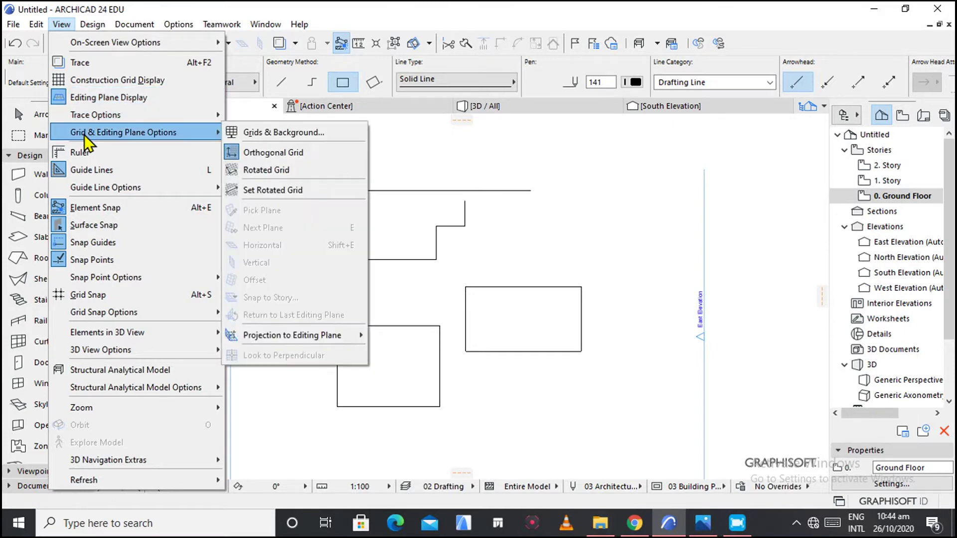
{"action": "left_click", "coordinate": [277, 135]}
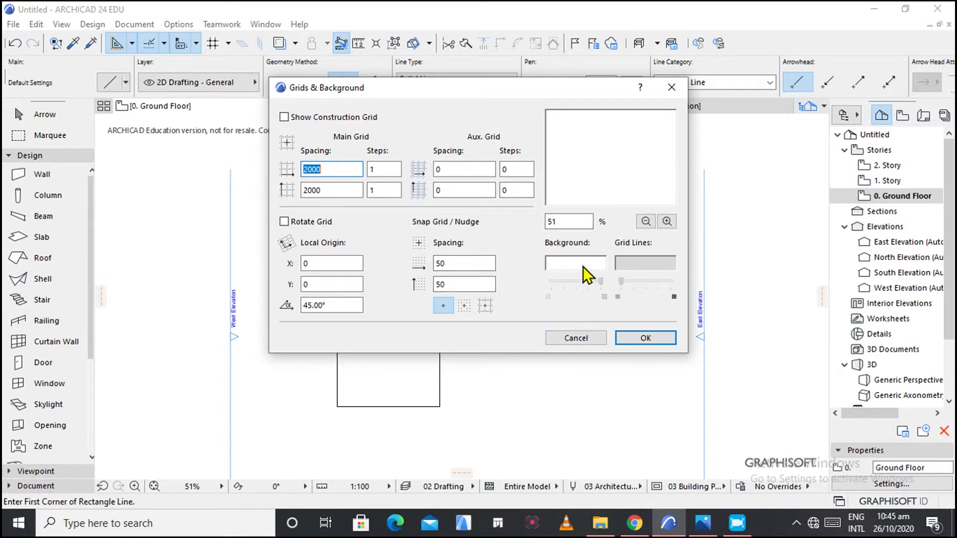
{"action": "left_click", "coordinate": [637, 264]}
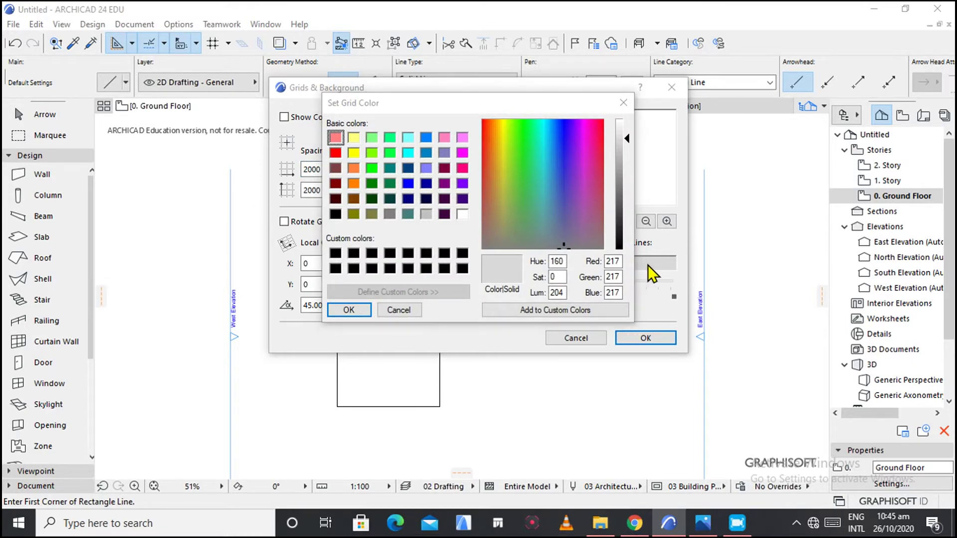
{"action": "left_click", "coordinate": [349, 309]}
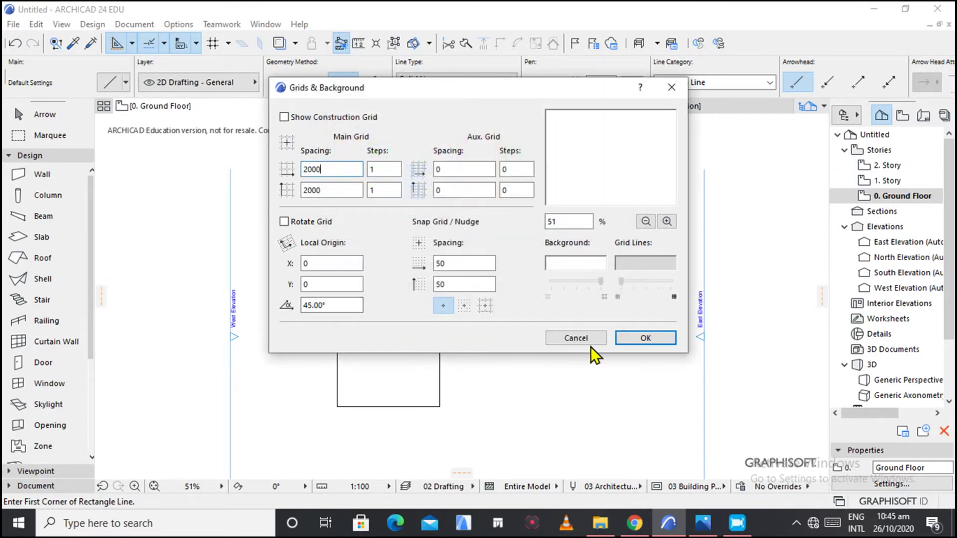
{"action": "left_click", "coordinate": [639, 339]}
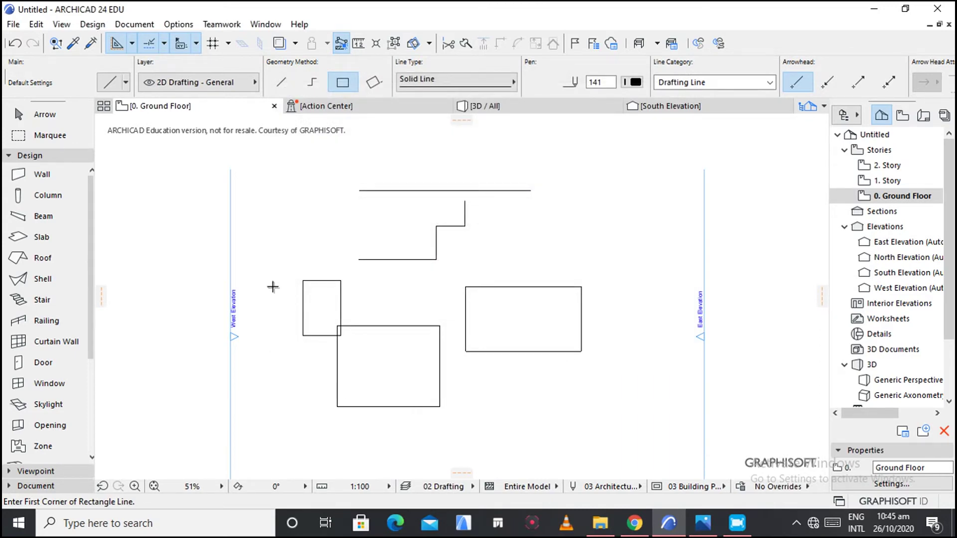
{"action": "scroll", "coordinate": [271, 287], "scroll_direction": "down", "scroll_amount": 4}
{"action": "scroll", "coordinate": [280, 329], "scroll_direction": "up", "scroll_amount": 8}
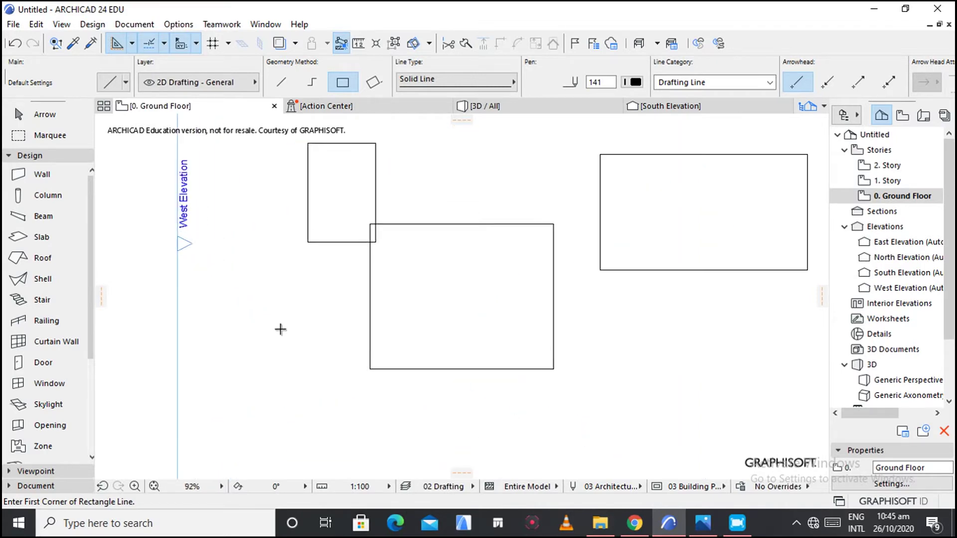
{"action": "scroll", "coordinate": [279, 329], "scroll_direction": "down", "scroll_amount": 2}
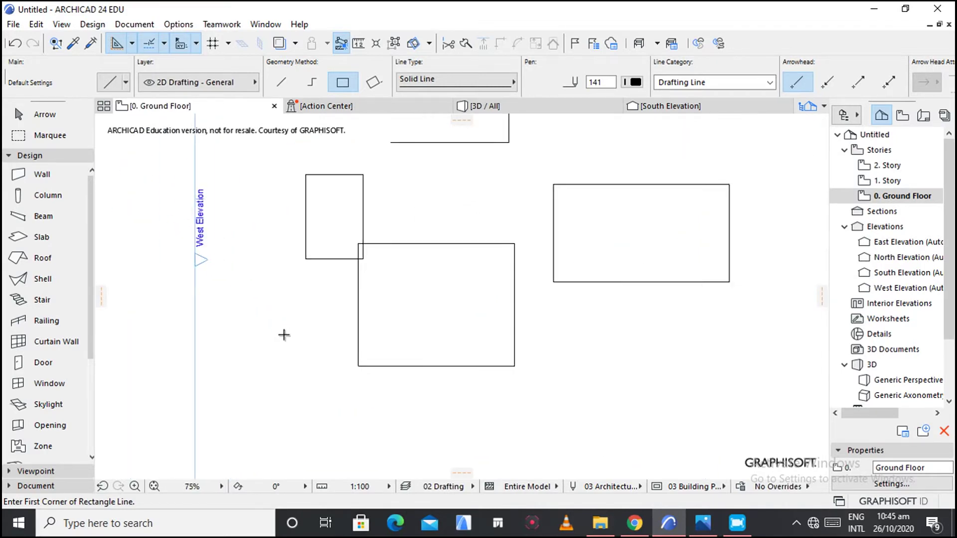
{"action": "left_click", "coordinate": [62, 24]}
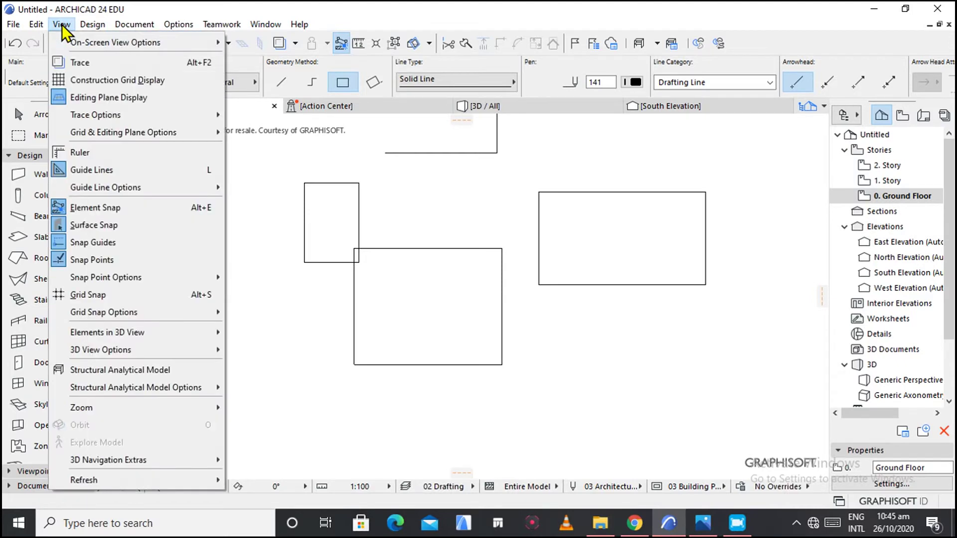
{"action": "mouse_move", "coordinate": [172, 132]}
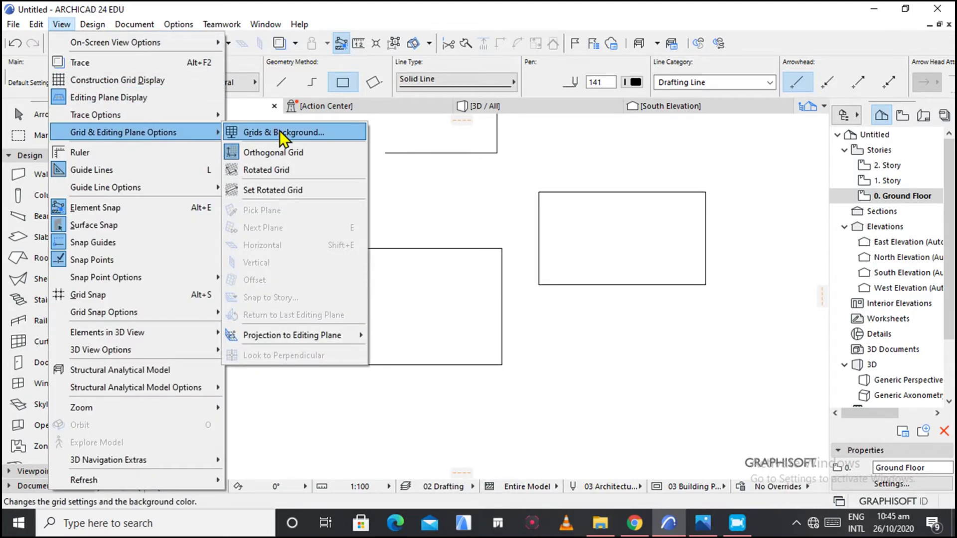
{"action": "left_click", "coordinate": [294, 149]}
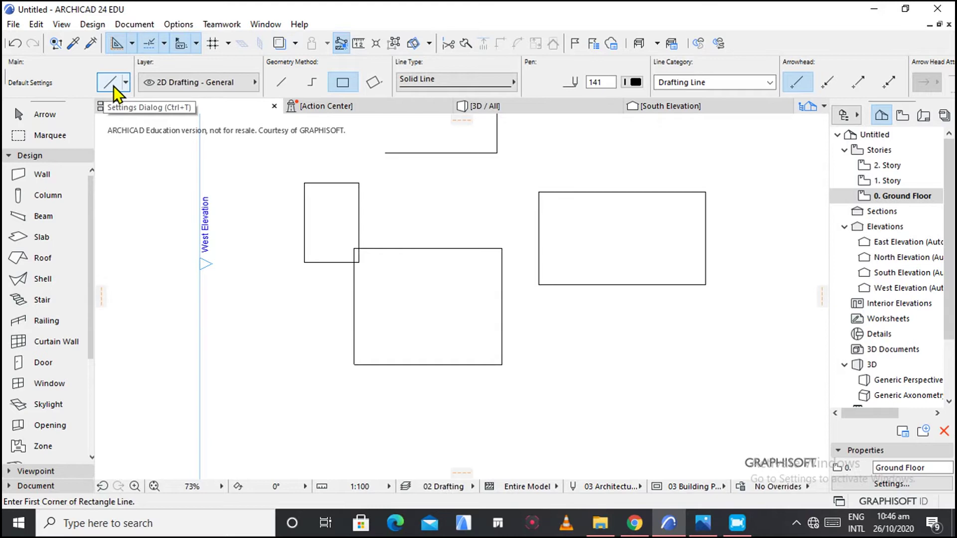
{"action": "scroll", "coordinate": [346, 312], "scroll_direction": "down", "scroll_amount": 5}
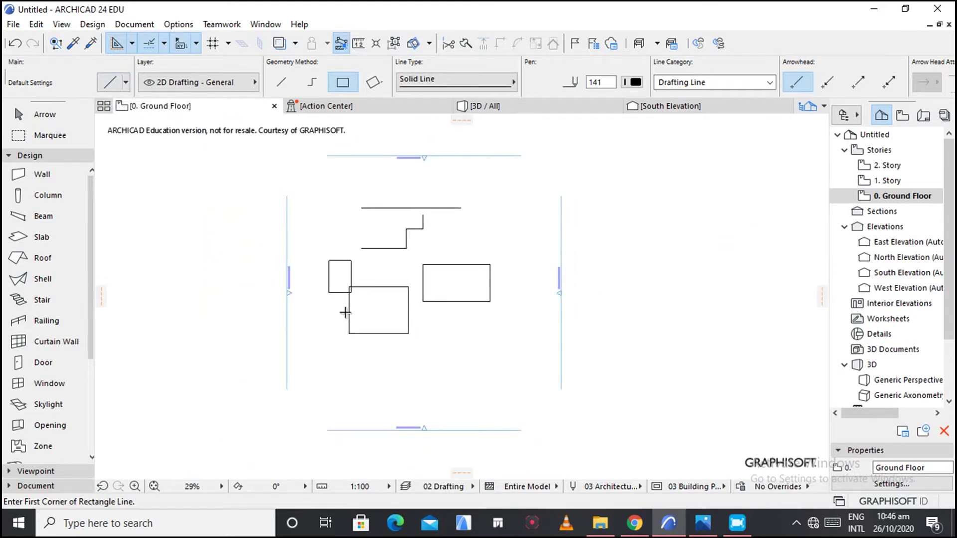
{"action": "scroll", "coordinate": [403, 202], "scroll_direction": "up", "scroll_amount": 5}
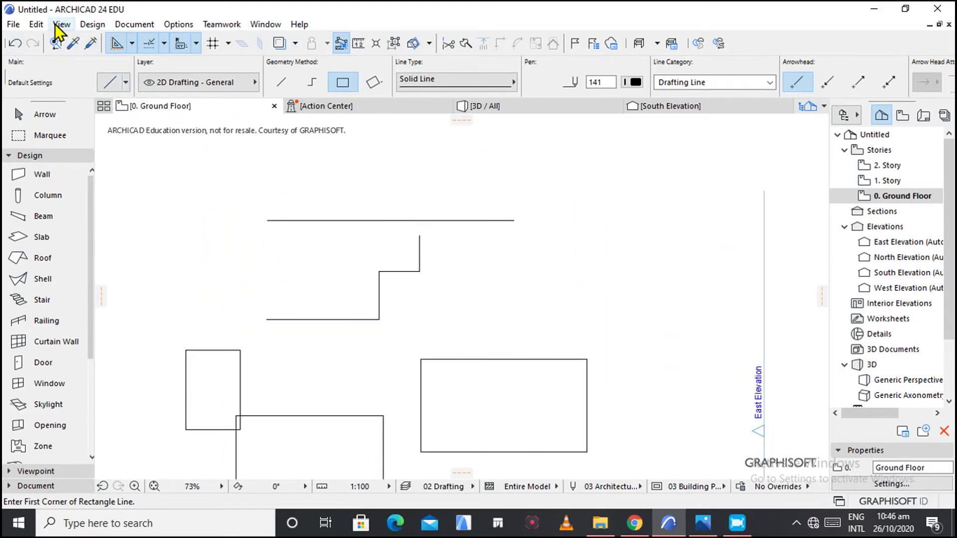
Turn on Construction Grid Display and zoom to check the grid behind the drawing.
{"action": "left_click", "coordinate": [58, 24]}
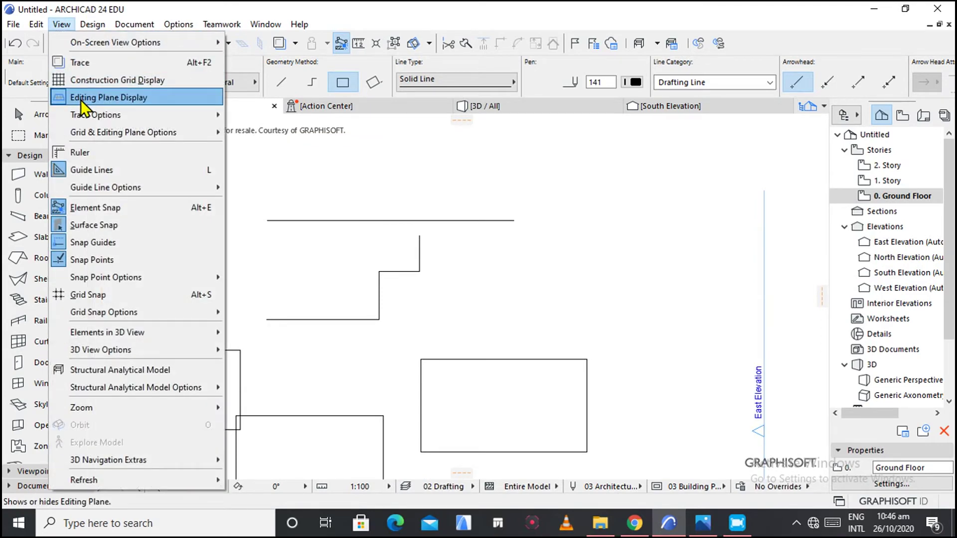
{"action": "left_click", "coordinate": [122, 84]}
{"action": "scroll", "coordinate": [314, 214], "scroll_direction": "down", "scroll_amount": 5}
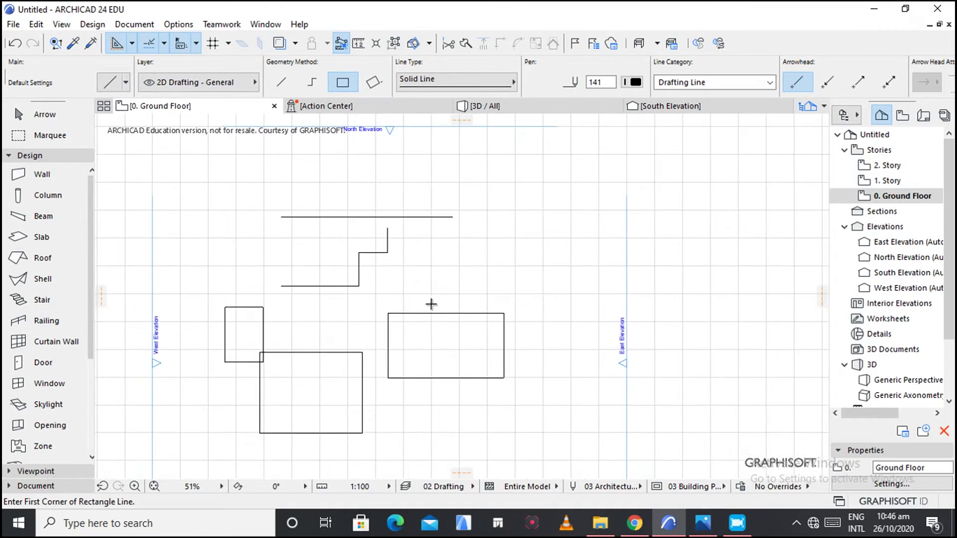
{"action": "scroll", "coordinate": [358, 194], "scroll_direction": "up", "scroll_amount": 5}
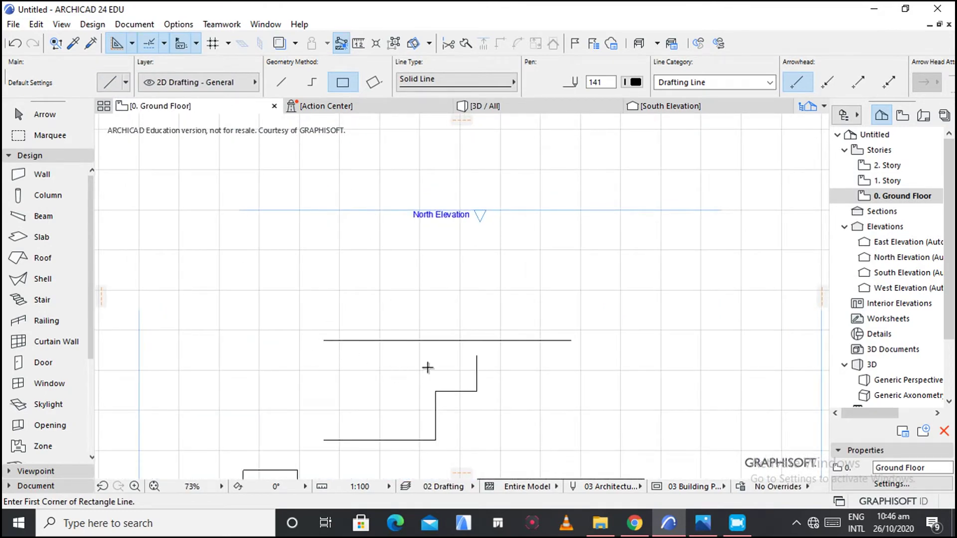
{"action": "scroll", "coordinate": [503, 355], "scroll_direction": "up", "scroll_amount": 4}
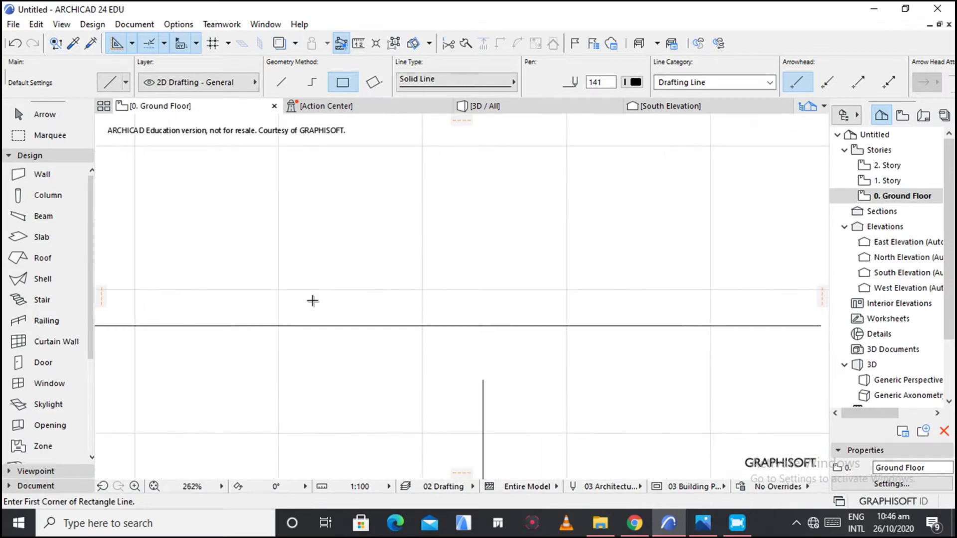
{"action": "scroll", "coordinate": [237, 297], "scroll_direction": "down", "scroll_amount": 3}
{"action": "scroll", "coordinate": [242, 302], "scroll_direction": "down", "scroll_amount": 3}
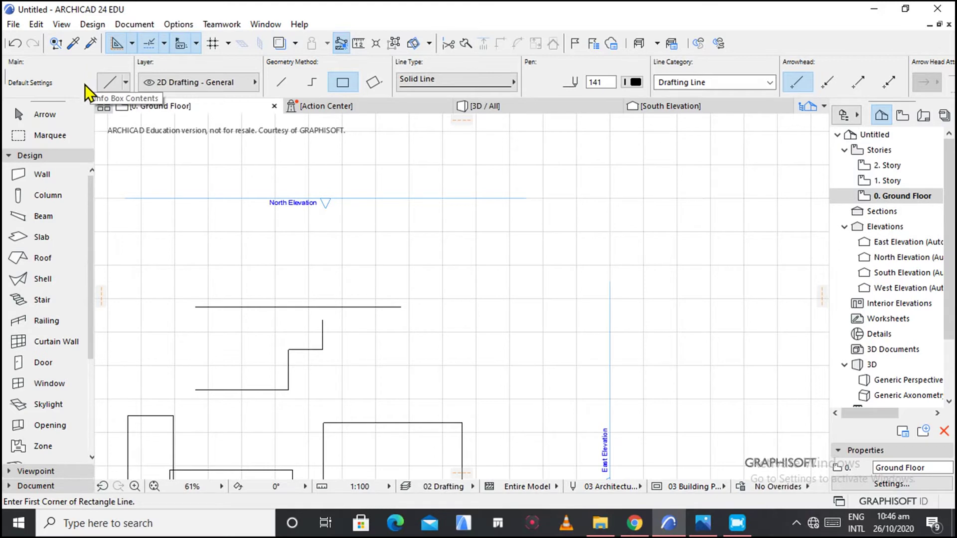
Show the documentation tools, then view and close the Lines attribute definitions unchanged.
{"action": "left_click", "coordinate": [53, 489]}
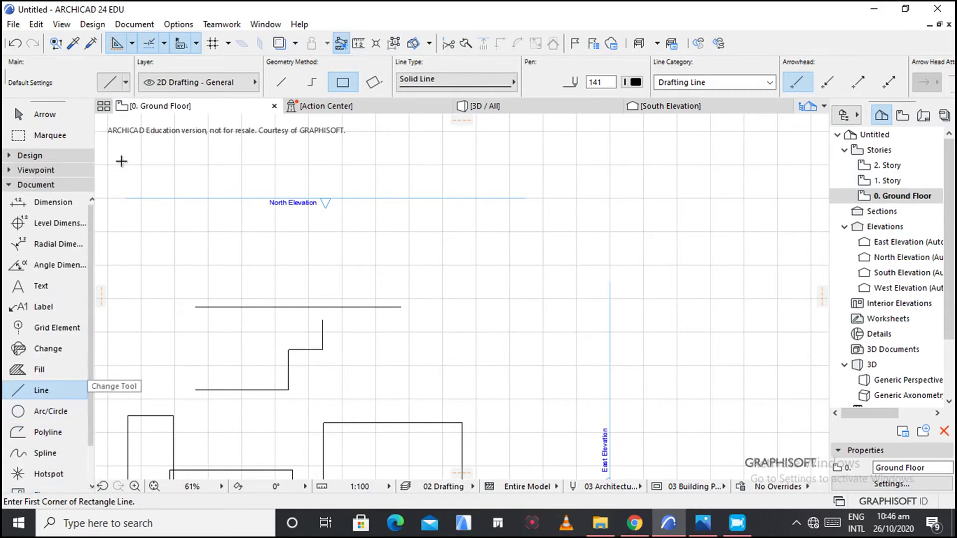
{"action": "left_click", "coordinate": [179, 25]}
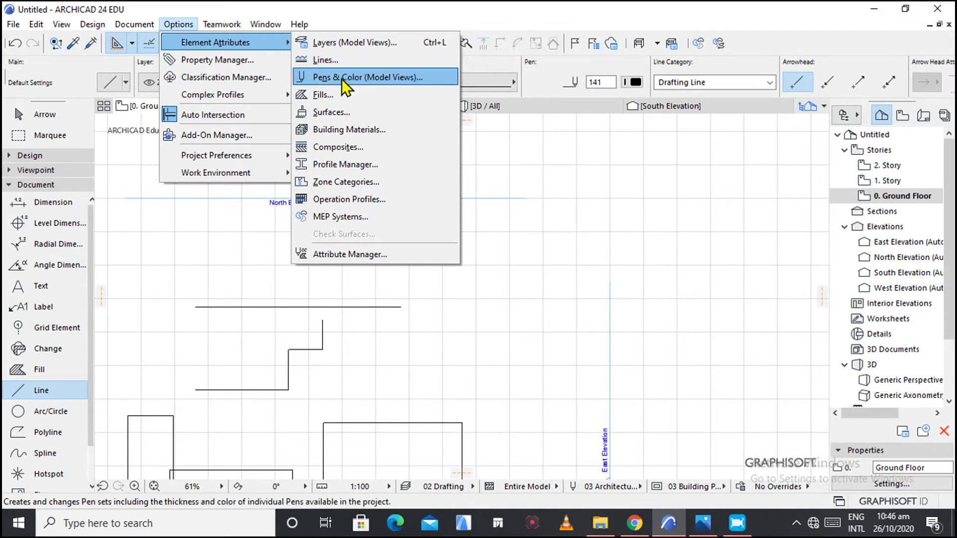
{"action": "left_click", "coordinate": [345, 63]}
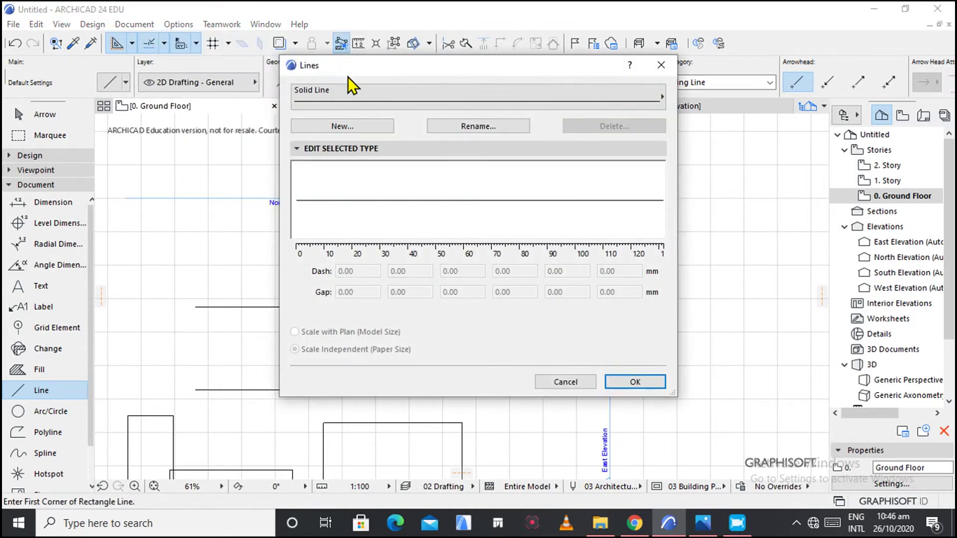
{"action": "left_click", "coordinate": [661, 65]}
{"action": "left_click", "coordinate": [178, 24]}
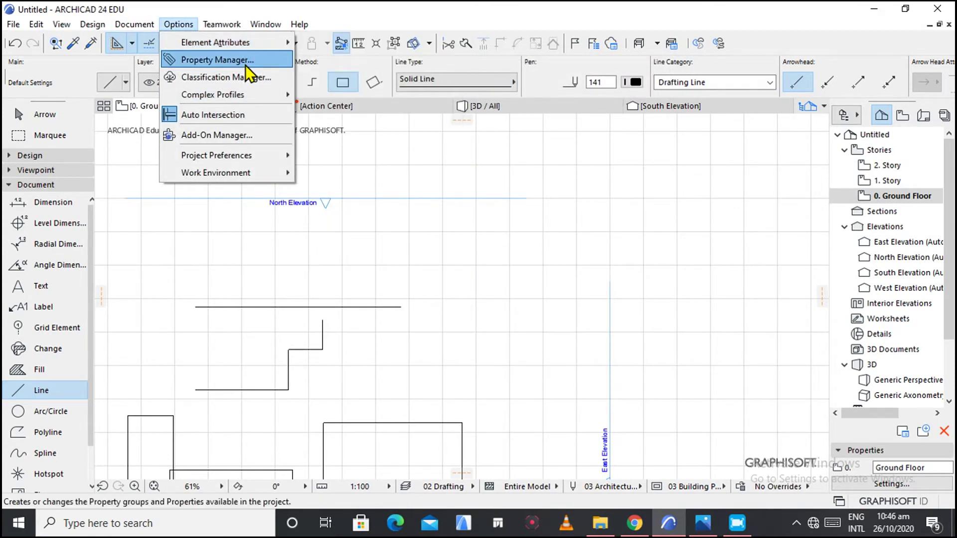
In the model-view Pens & Color settings (03 Architectural 100), edit the colour of empty pen 246.
{"action": "mouse_move", "coordinate": [268, 45]}
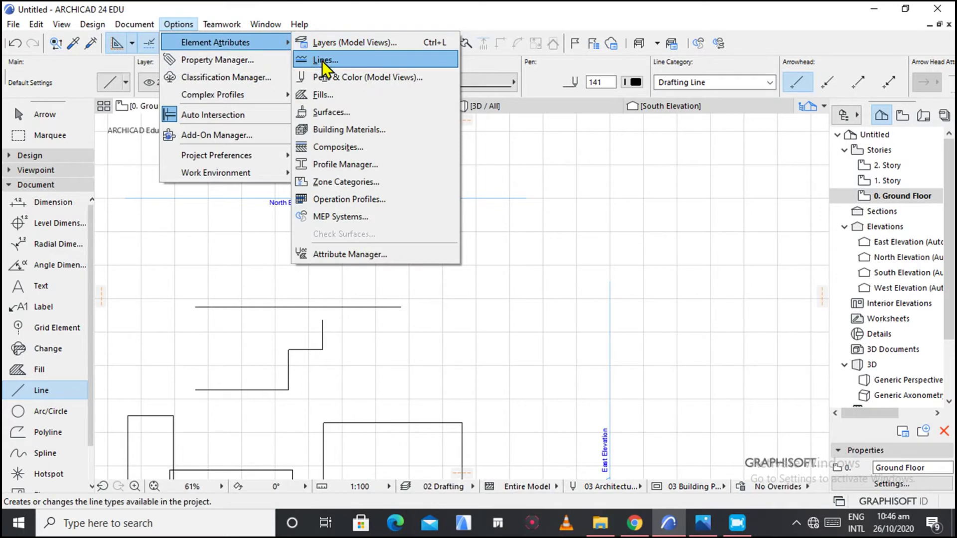
{"action": "left_click", "coordinate": [358, 78]}
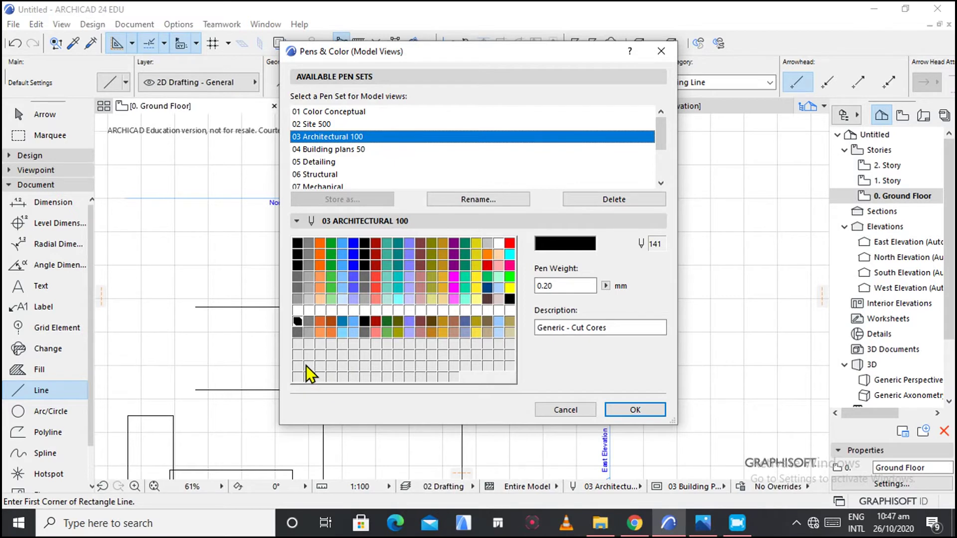
{"action": "left_click", "coordinate": [332, 365]}
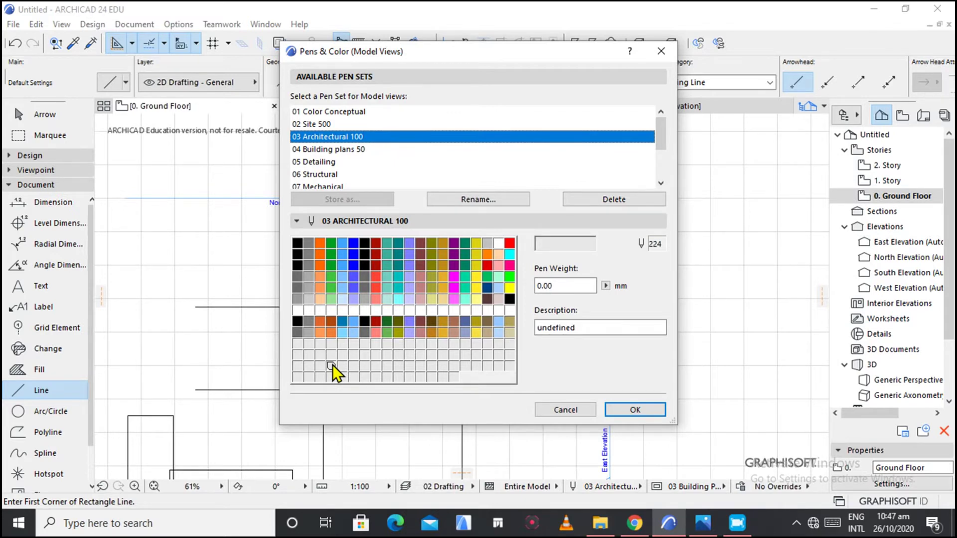
{"action": "double_click", "coordinate": [354, 376]}
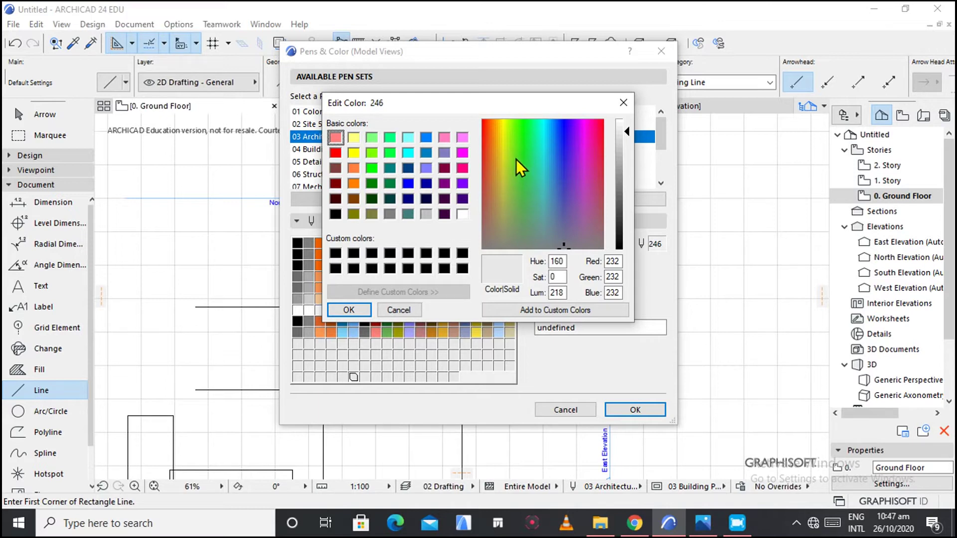
Give pen 246 a light blue colour and a 2.00 mm weight, then return to the Custom set.
{"action": "left_click", "coordinate": [549, 143]}
{"action": "left_click", "coordinate": [369, 309]}
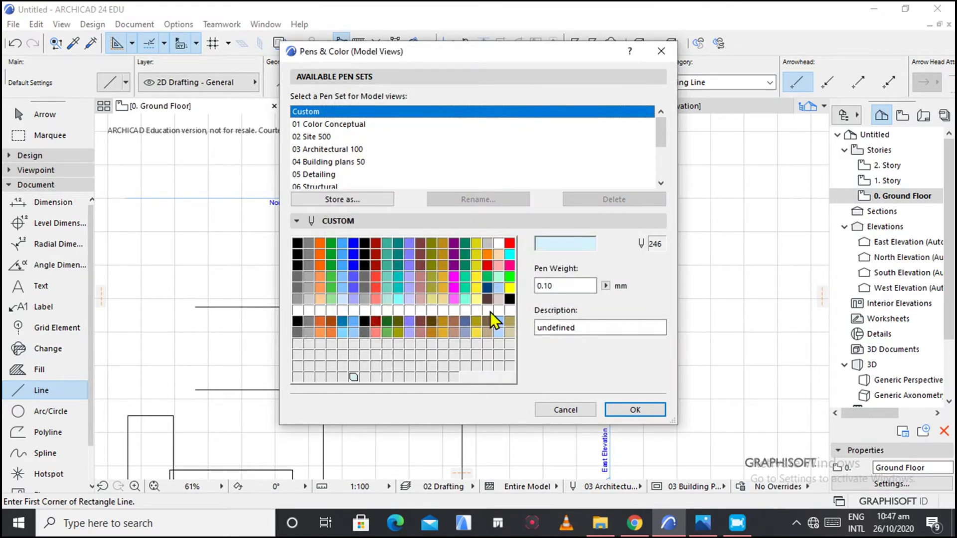
{"action": "left_click", "coordinate": [568, 285]}
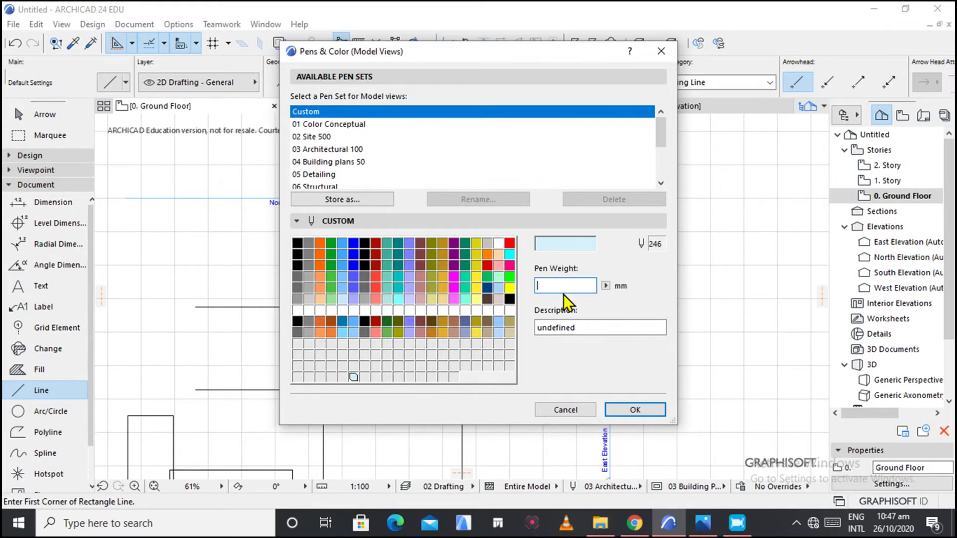
{"action": "type", "text": "2.00"}
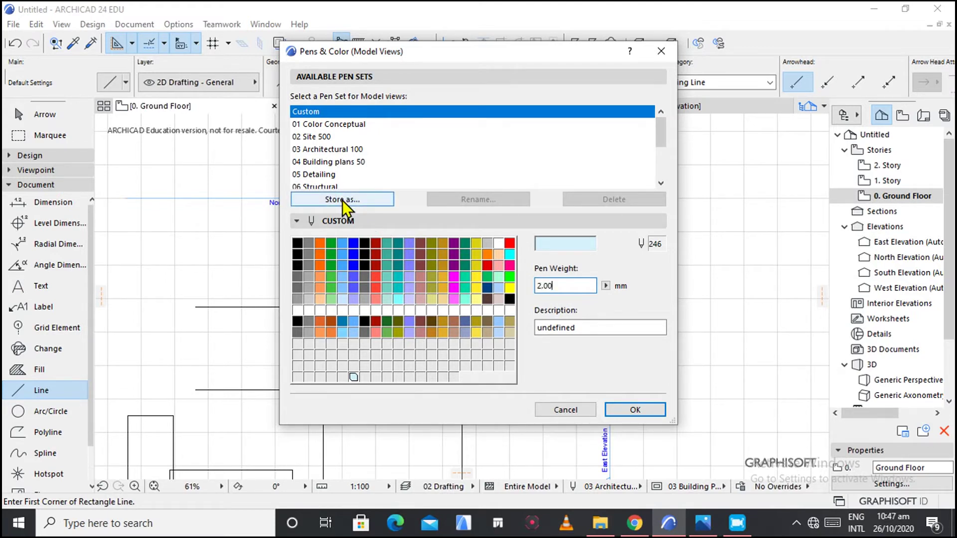
{"action": "left_click", "coordinate": [338, 149]}
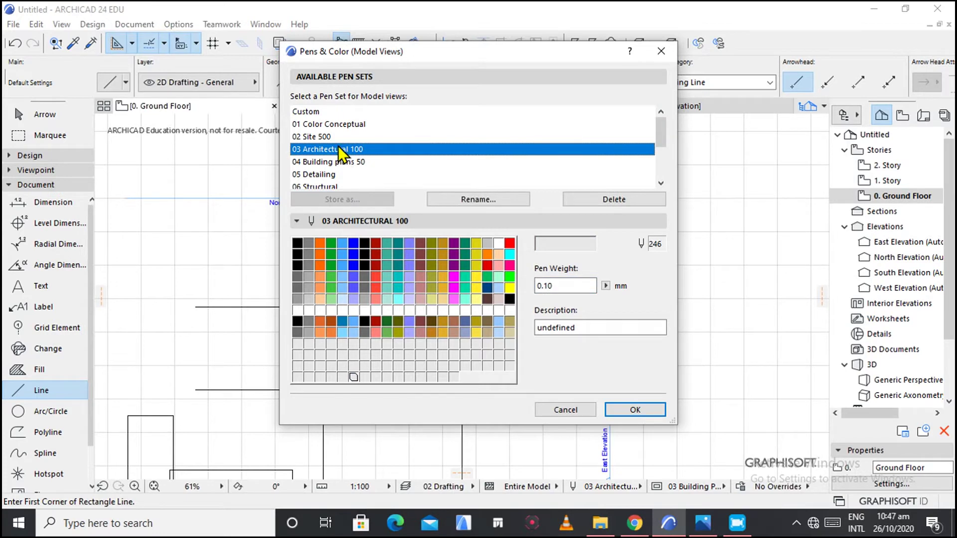
{"action": "left_click", "coordinate": [314, 112]}
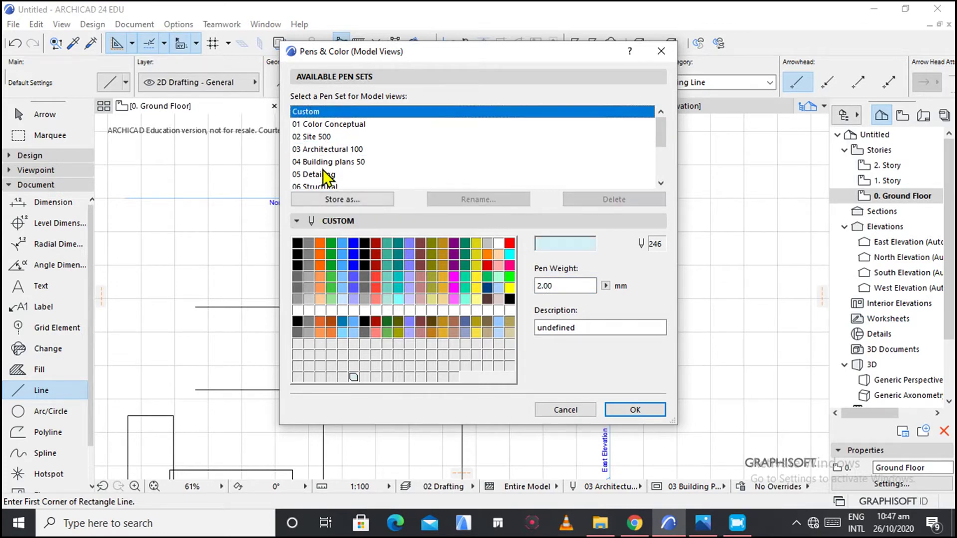
Store the edited pens as '03 Architectural 100 copy' and confirm the Pens & Color settings.
{"action": "left_click", "coordinate": [342, 200]}
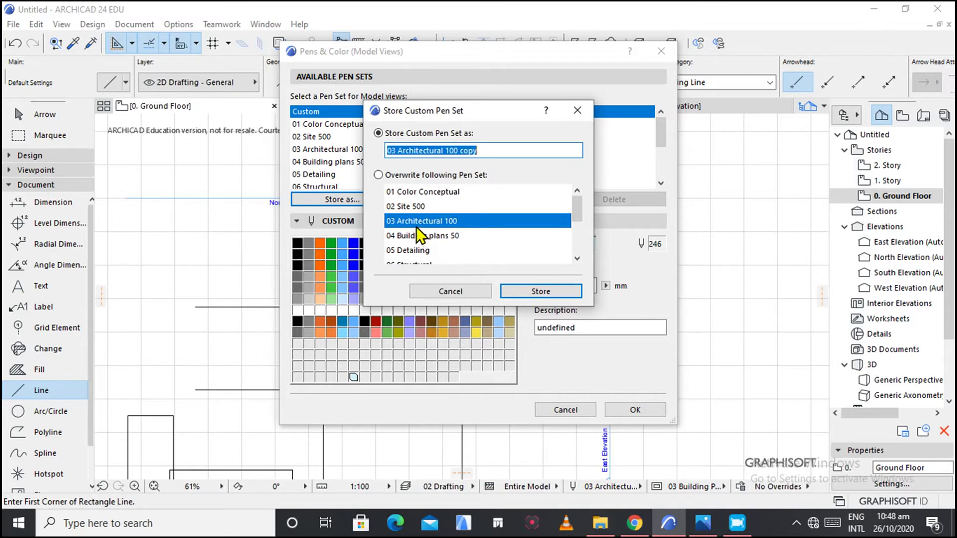
{"action": "scroll", "coordinate": [439, 230], "scroll_direction": "down", "scroll_amount": 1}
{"action": "scroll", "coordinate": [441, 233], "scroll_direction": "down", "scroll_amount": 2}
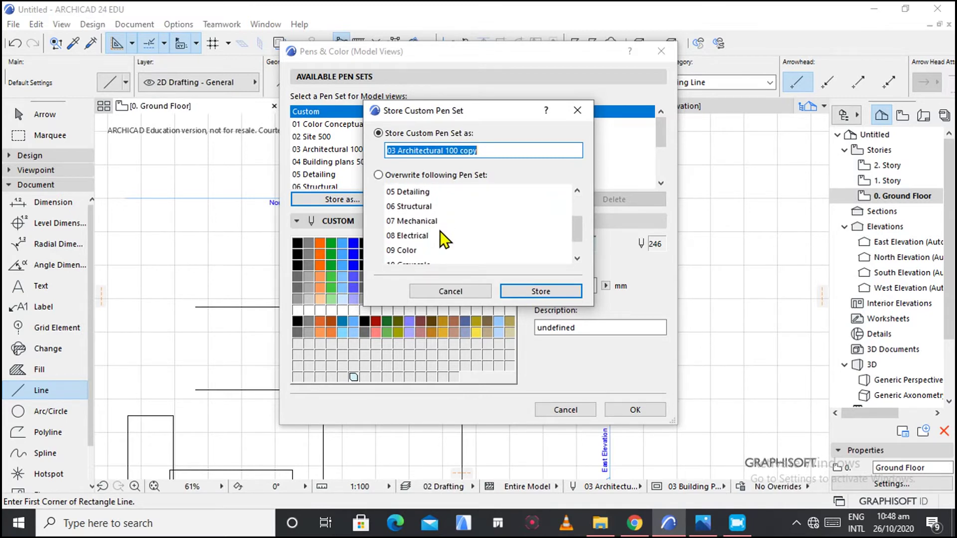
{"action": "scroll", "coordinate": [439, 232], "scroll_direction": "up", "scroll_amount": 2}
{"action": "scroll", "coordinate": [441, 241], "scroll_direction": "down", "scroll_amount": 2}
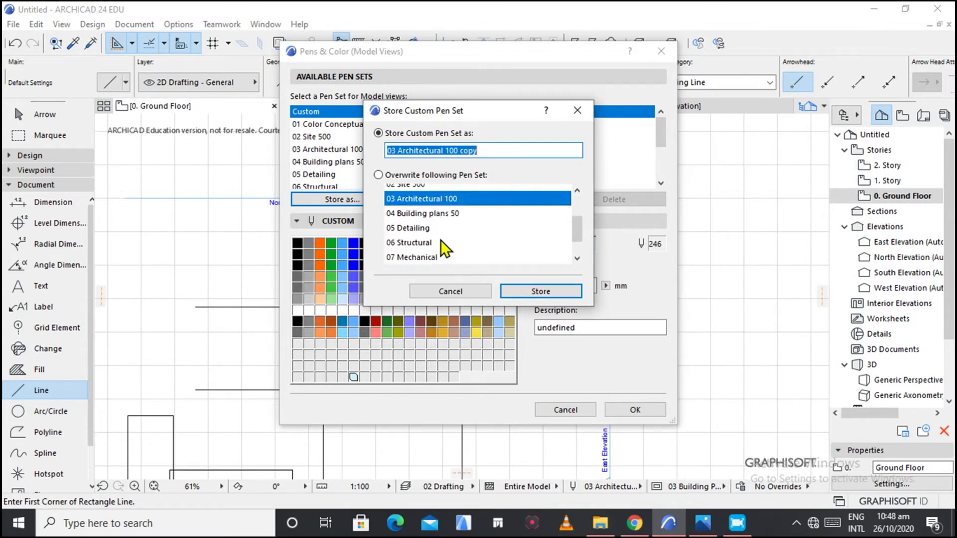
{"action": "scroll", "coordinate": [428, 232], "scroll_direction": "up", "scroll_amount": 1}
{"action": "scroll", "coordinate": [432, 227], "scroll_direction": "up", "scroll_amount": 1}
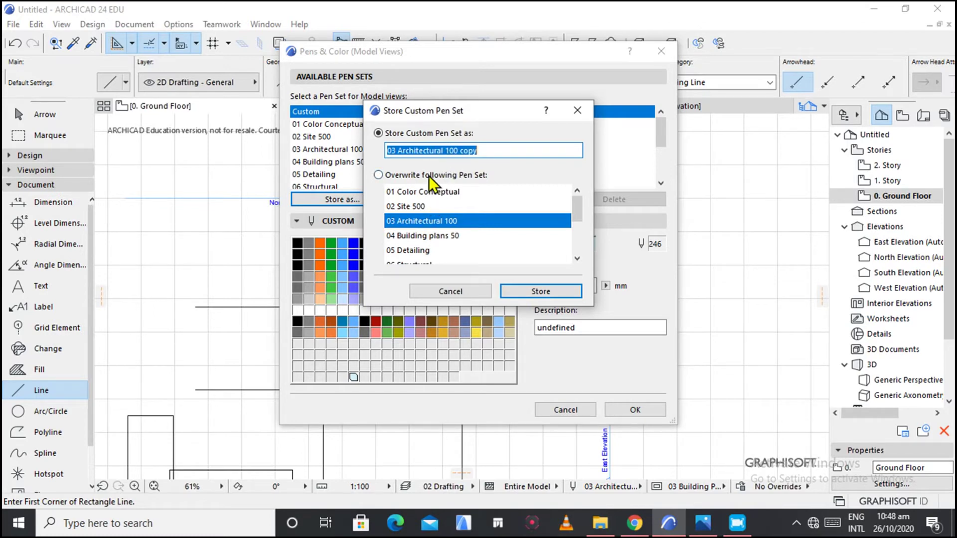
{"action": "left_click", "coordinate": [529, 292]}
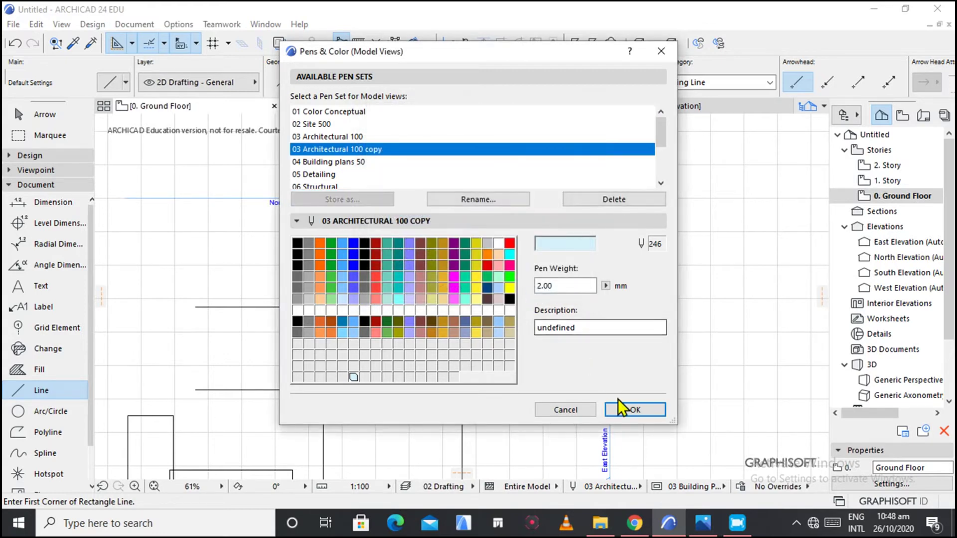
{"action": "left_click", "coordinate": [638, 412]}
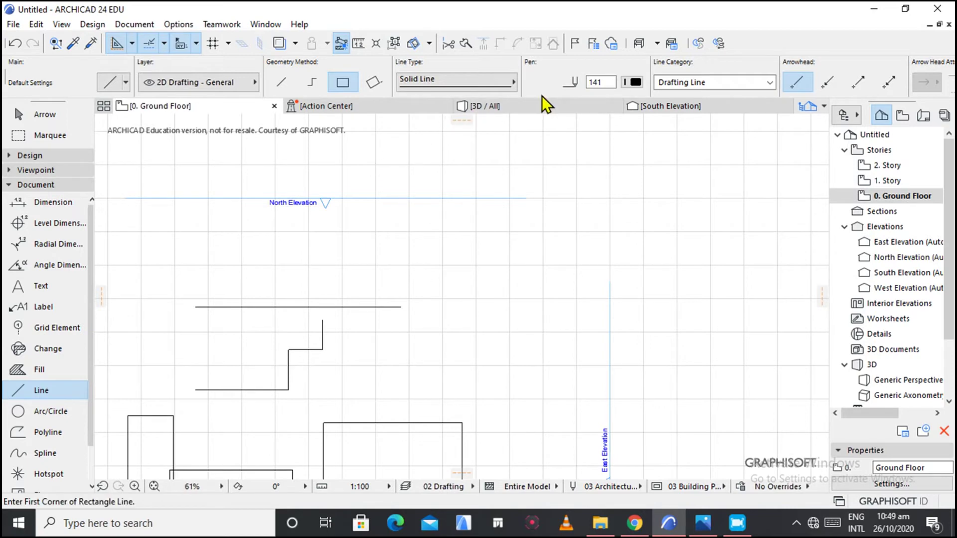
Pick pen 246 and draw a thick light blue rectangle right of the stepped lines.
{"action": "left_click", "coordinate": [632, 83]}
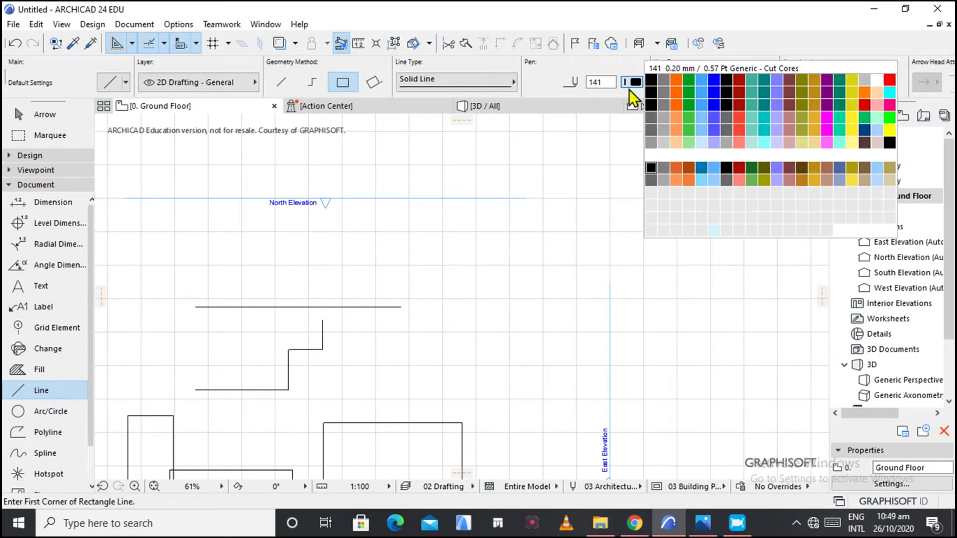
{"action": "left_click", "coordinate": [714, 231]}
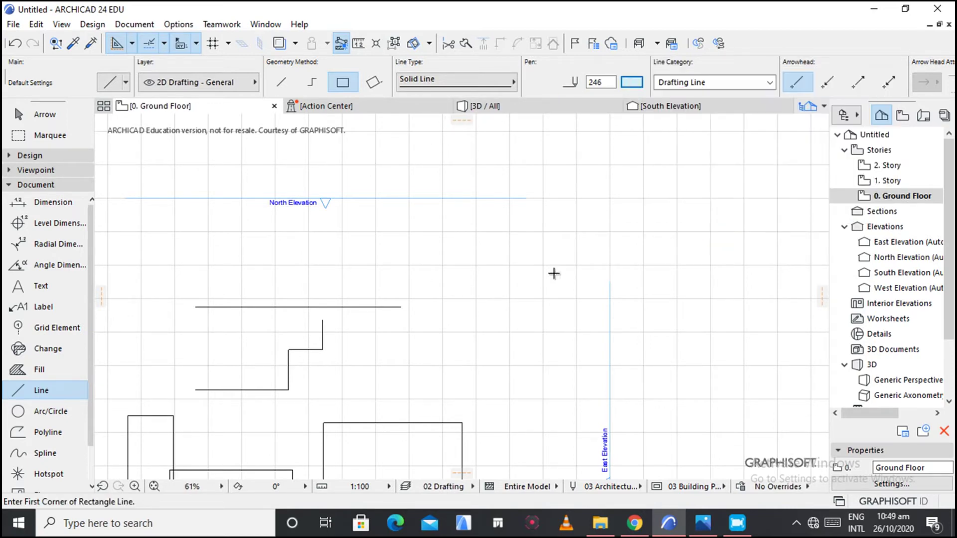
{"action": "left_click", "coordinate": [489, 378]}
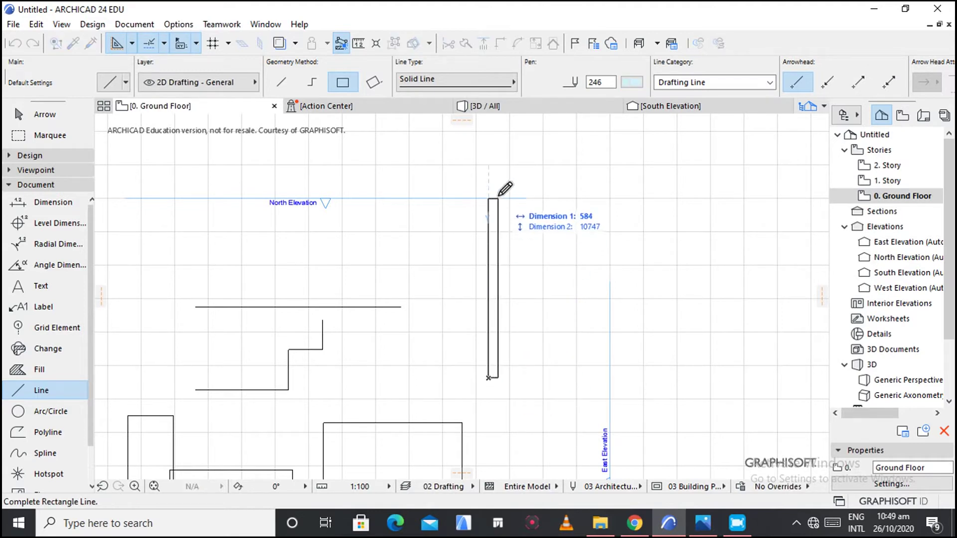
{"action": "left_click", "coordinate": [623, 194]}
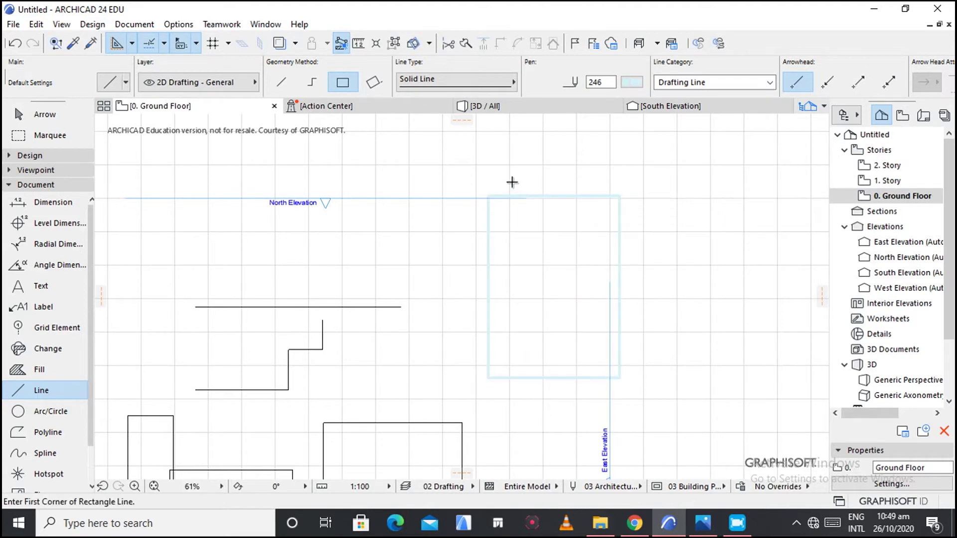
{"action": "scroll", "coordinate": [514, 192], "scroll_direction": "up", "scroll_amount": 3}
{"action": "scroll", "coordinate": [513, 195], "scroll_direction": "up", "scroll_amount": 4}
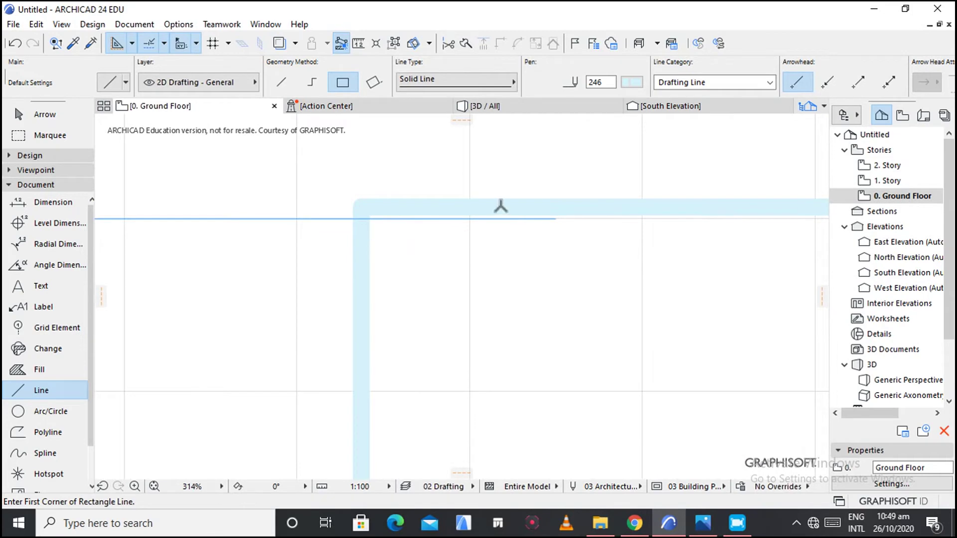
{"action": "scroll", "coordinate": [501, 206], "scroll_direction": "down", "scroll_amount": 4}
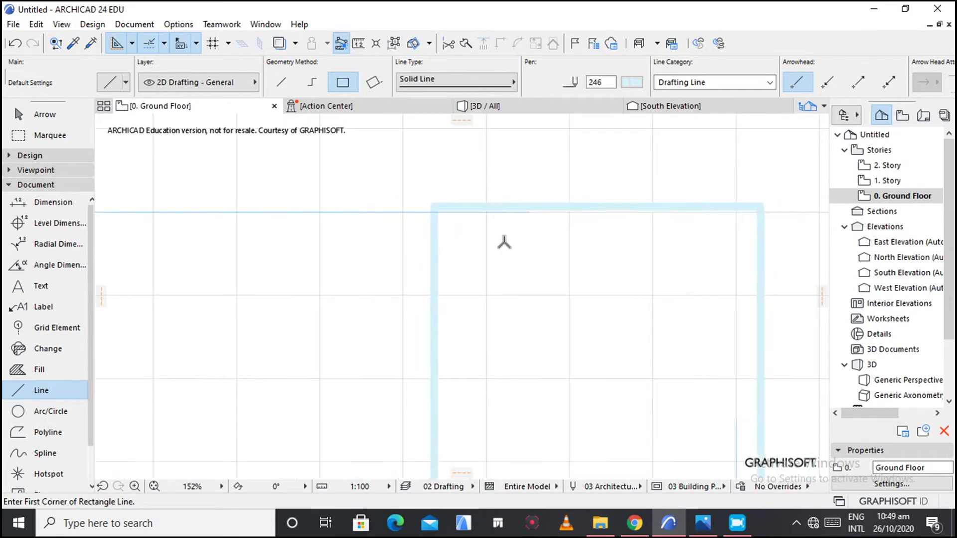
{"action": "scroll", "coordinate": [513, 294], "scroll_direction": "down", "scroll_amount": 4}
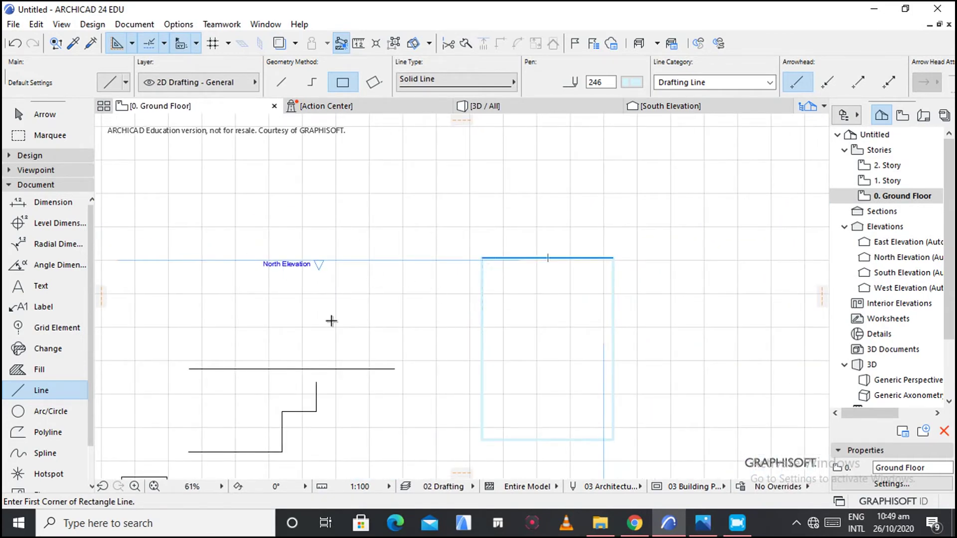
{"action": "left_click", "coordinate": [136, 25]}
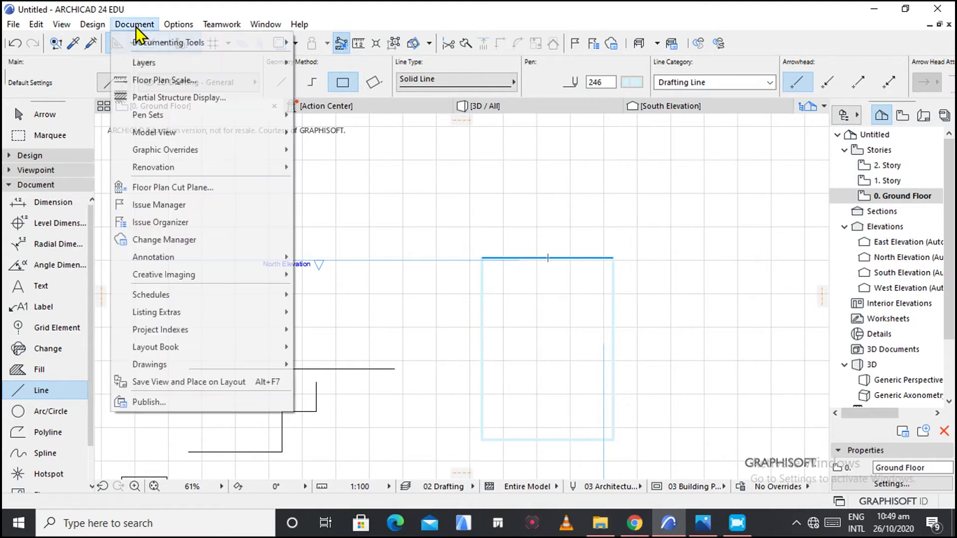
View the Document > Layers combinations list, then close it with 02 Drafting still active.
{"action": "mouse_move", "coordinate": [157, 63]}
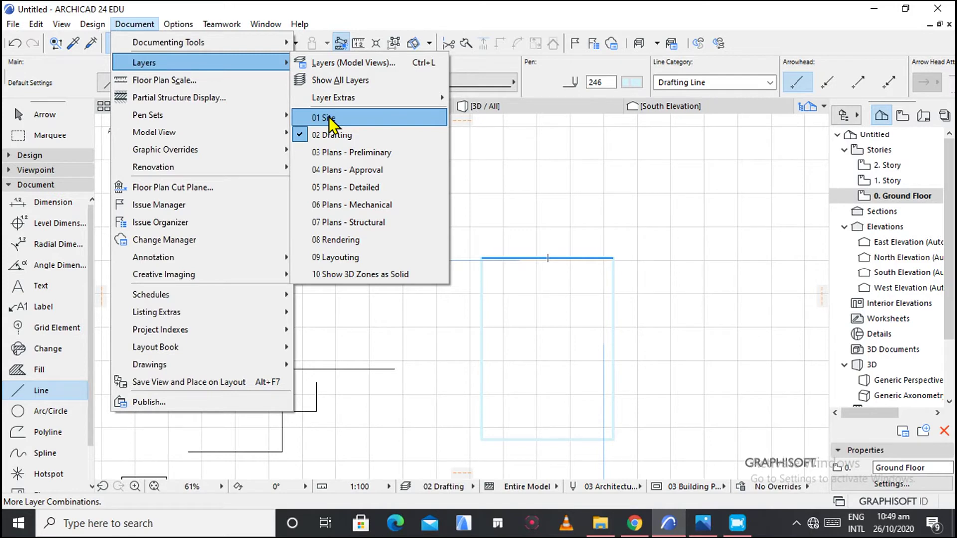
{"action": "left_click", "coordinate": [549, 181]}
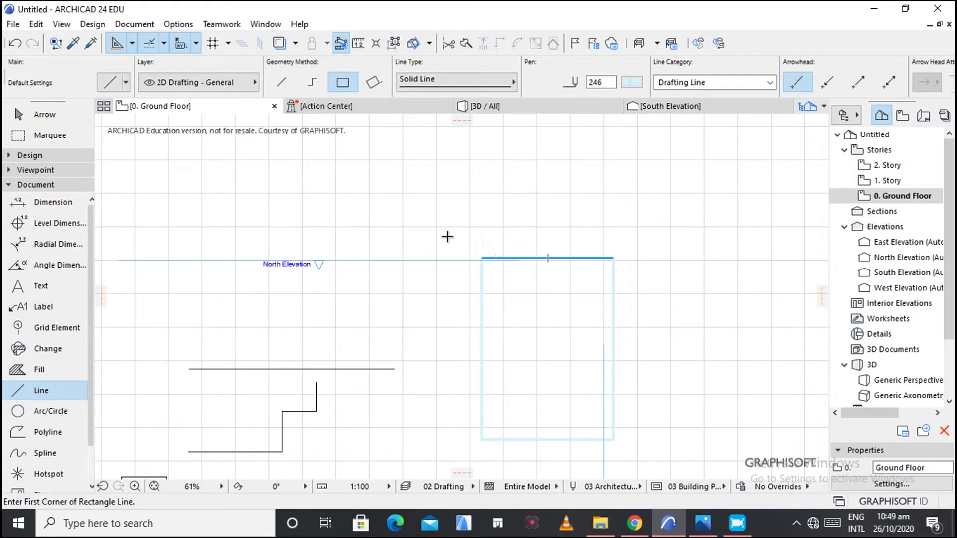
{"action": "scroll", "coordinate": [447, 237], "scroll_direction": "down", "scroll_amount": 2}
{"action": "scroll", "coordinate": [213, 264], "scroll_direction": "down", "scroll_amount": 3}
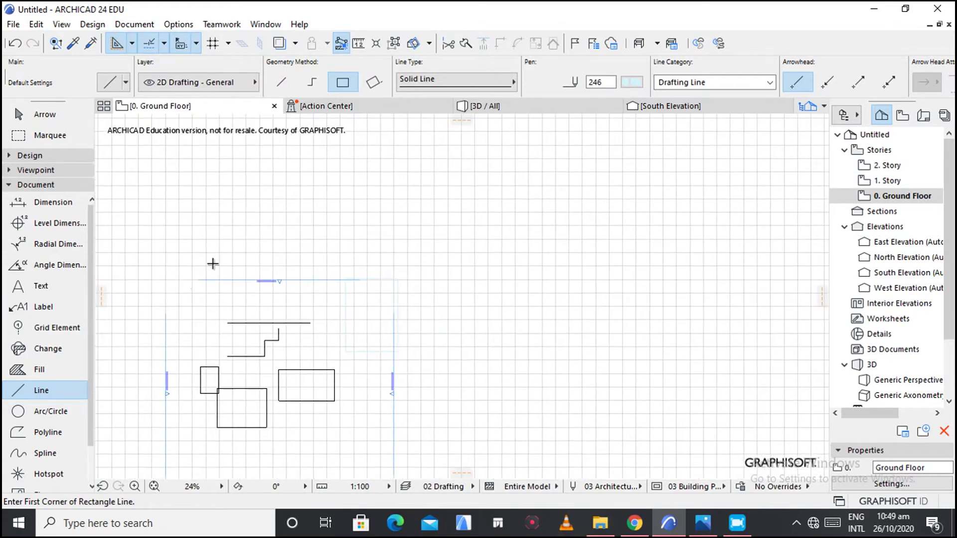
{"action": "scroll", "coordinate": [210, 178], "scroll_direction": "up", "scroll_amount": 2}
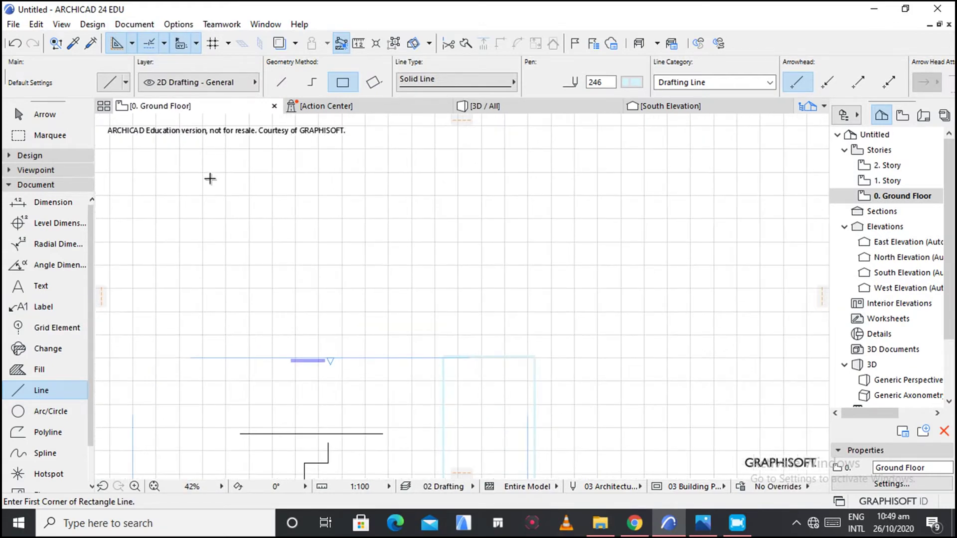
{"action": "scroll", "coordinate": [245, 299], "scroll_direction": "up", "scroll_amount": 3}
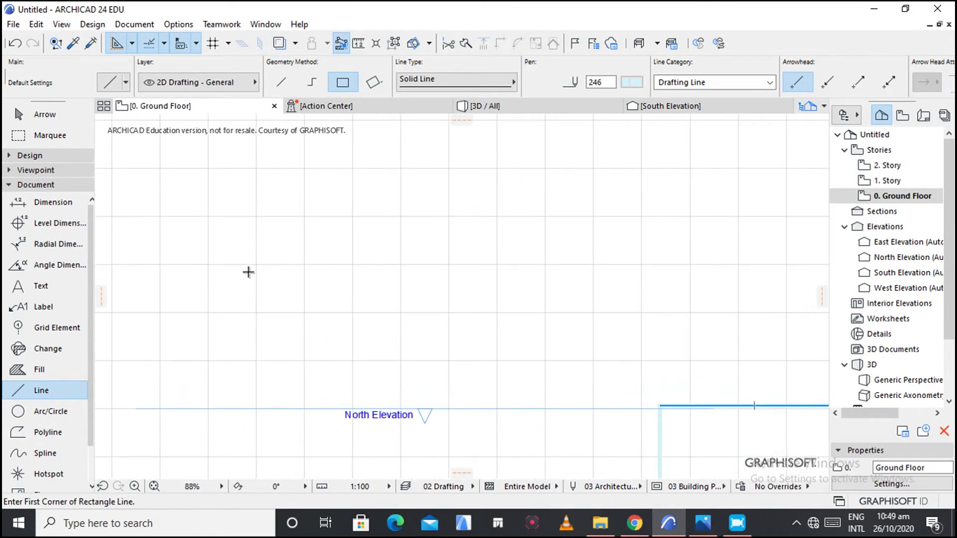
Set single lines back to pen 141 and draw a vertical line about 6225 long.
{"action": "left_click", "coordinate": [281, 82]}
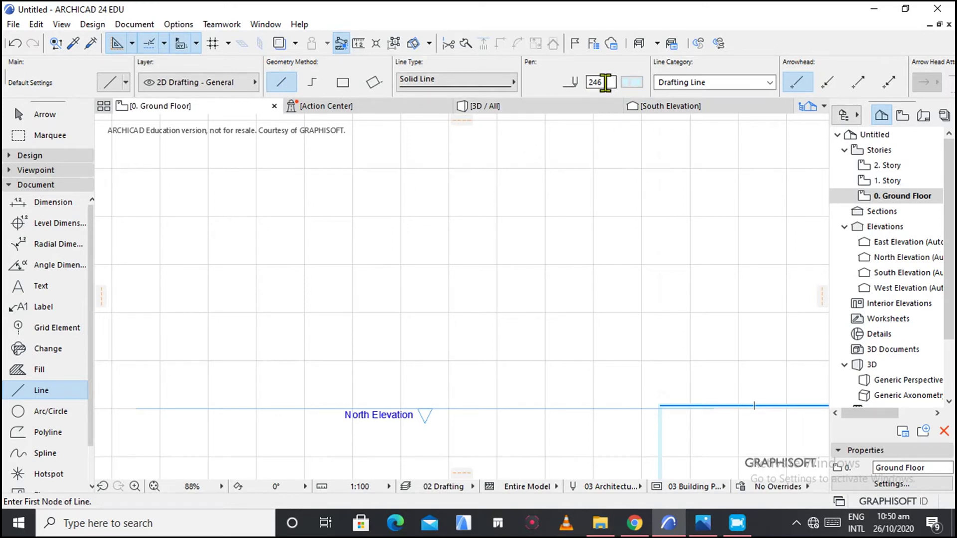
{"action": "left_click", "coordinate": [631, 82]}
{"action": "left_click", "coordinate": [649, 169]}
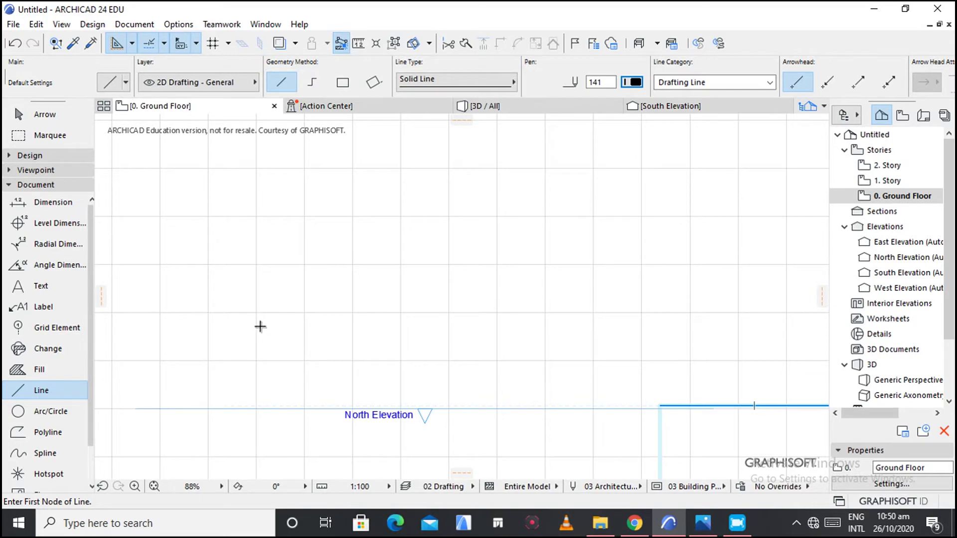
{"action": "left_click", "coordinate": [279, 348]}
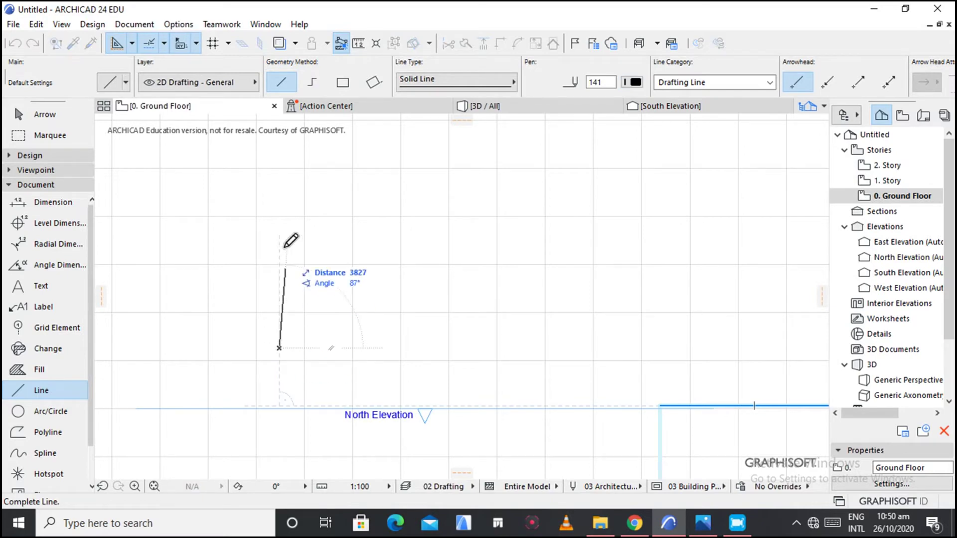
{"action": "left_click", "coordinate": [279, 199]}
{"action": "scroll", "coordinate": [277, 257], "scroll_direction": "up", "scroll_amount": 5}
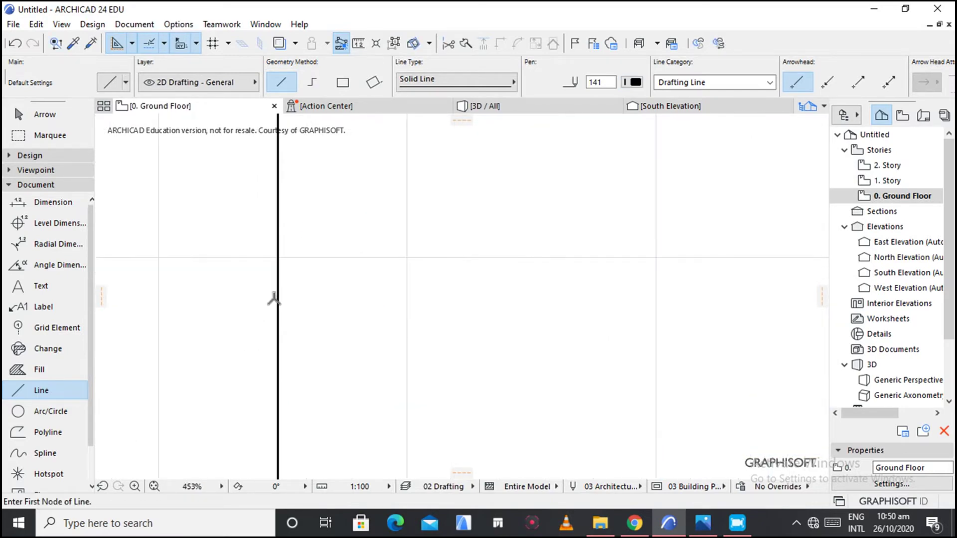
{"action": "scroll", "coordinate": [274, 299], "scroll_direction": "down", "scroll_amount": 3}
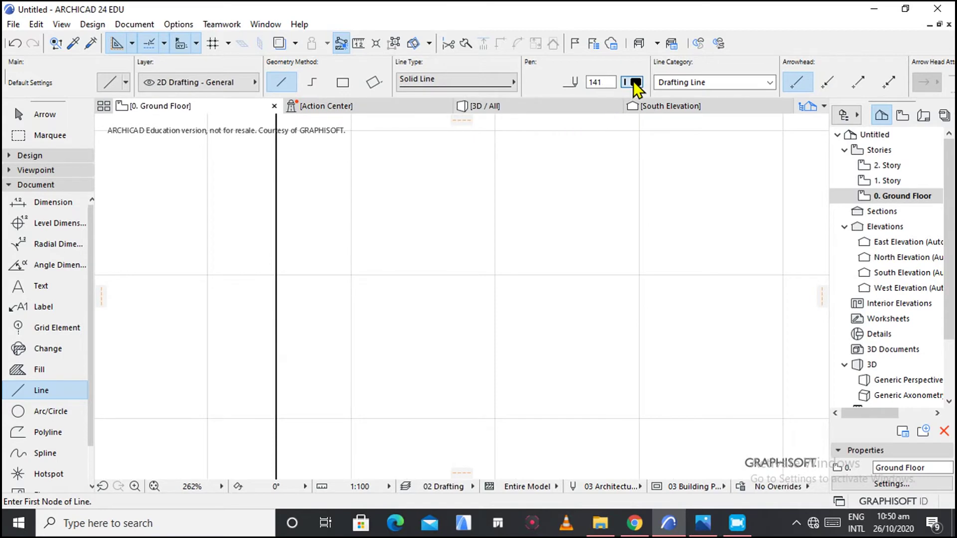
Choose pen 153 and draw two brown vertical lines to the right of the black line.
{"action": "left_click", "coordinate": [633, 81]}
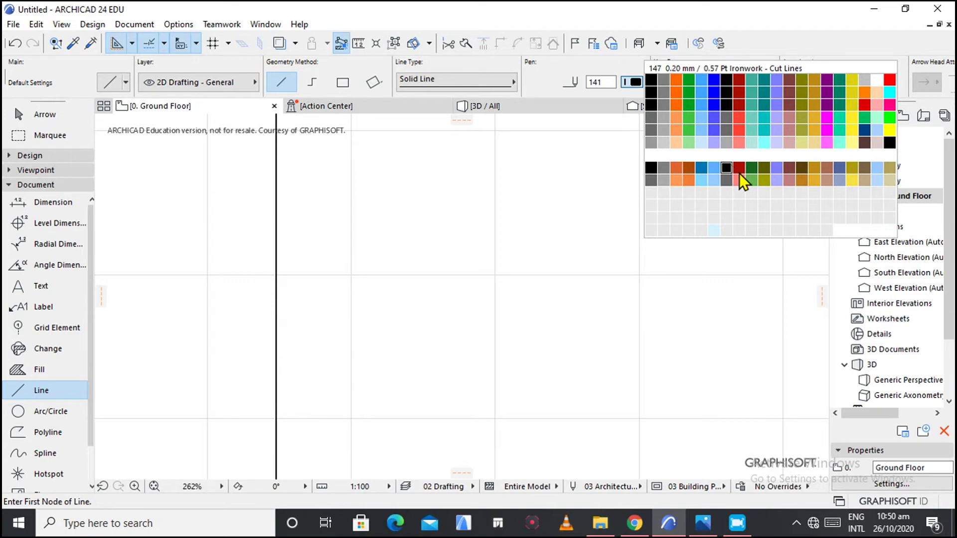
{"action": "left_click", "coordinate": [801, 168]}
{"action": "left_click", "coordinate": [370, 375]}
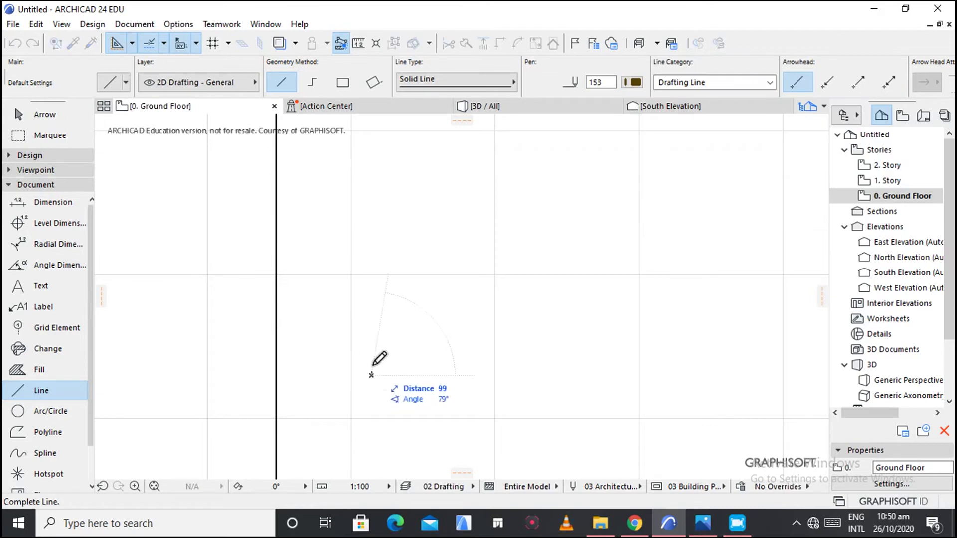
{"action": "left_click", "coordinate": [376, 183]}
{"action": "left_click", "coordinate": [444, 364]}
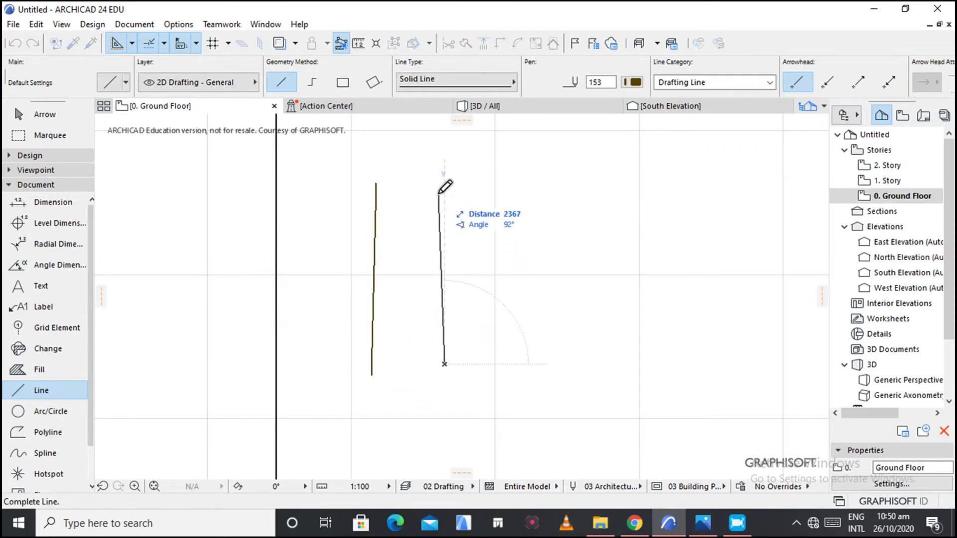
{"action": "left_click", "coordinate": [444, 172]}
{"action": "scroll", "coordinate": [444, 283], "scroll_direction": "up", "scroll_amount": 5}
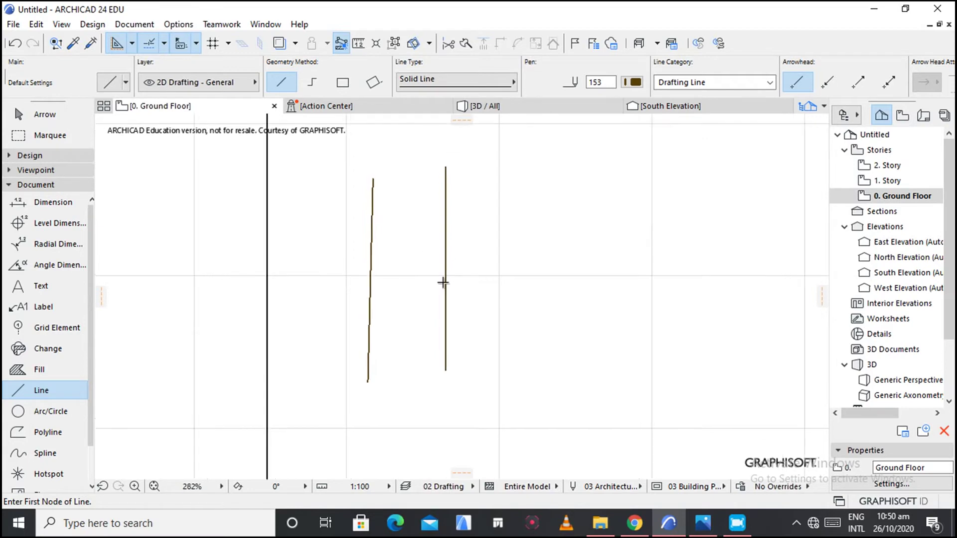
{"action": "scroll", "coordinate": [445, 289], "scroll_direction": "down", "scroll_amount": 2}
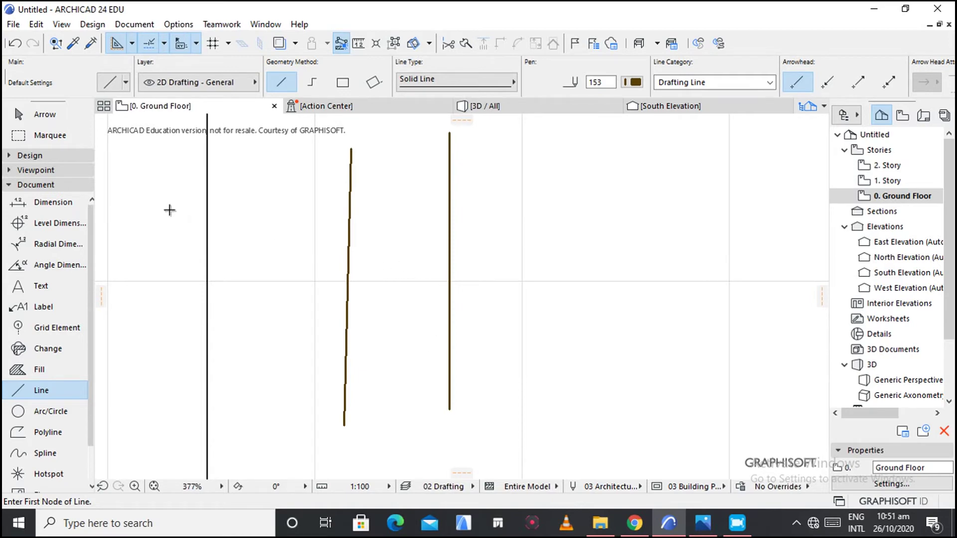
Select the right-hand brown line and show its Move submenu with drag, rotate, mirror and multiply.
{"action": "left_click", "coordinate": [19, 114]}
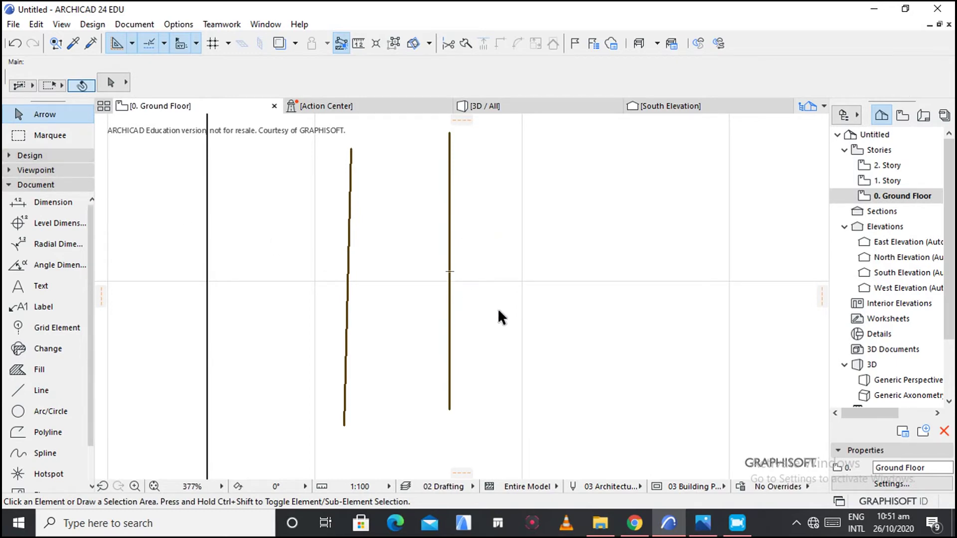
{"action": "left_click", "coordinate": [449, 319]}
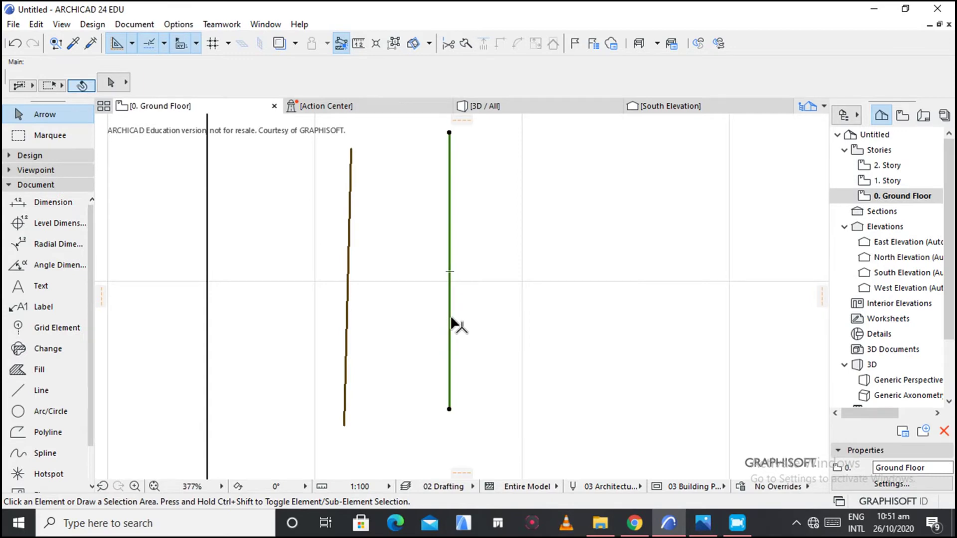
{"action": "right_click", "coordinate": [474, 304]}
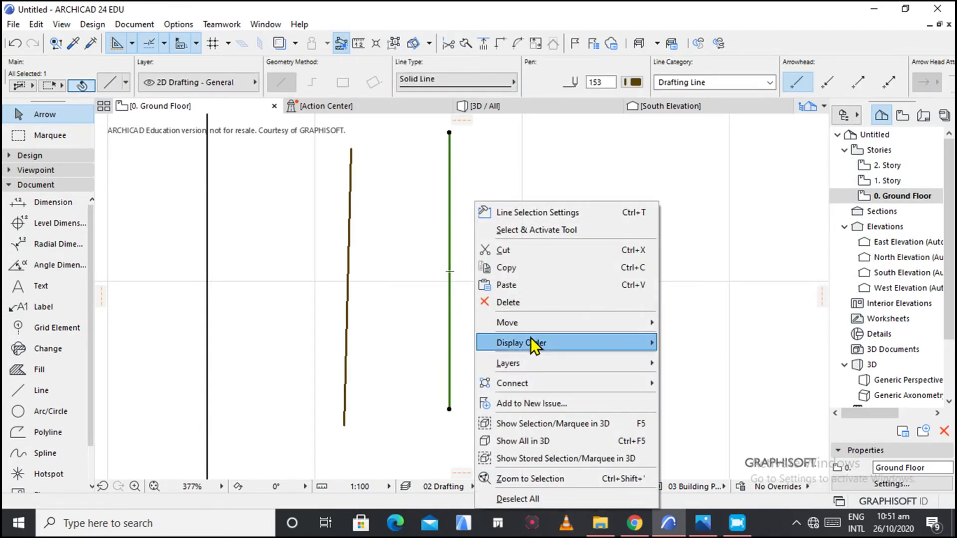
{"action": "mouse_move", "coordinate": [529, 346]}
{"action": "mouse_move", "coordinate": [576, 321]}
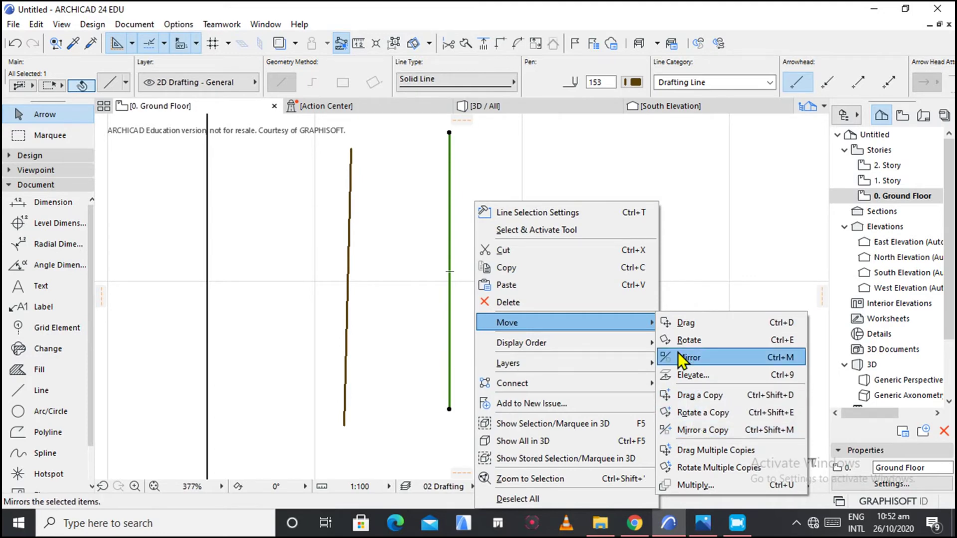
Dismiss the Move context menu, leaving the right-hand line unchanged.
{"action": "mouse_move", "coordinate": [632, 336]}
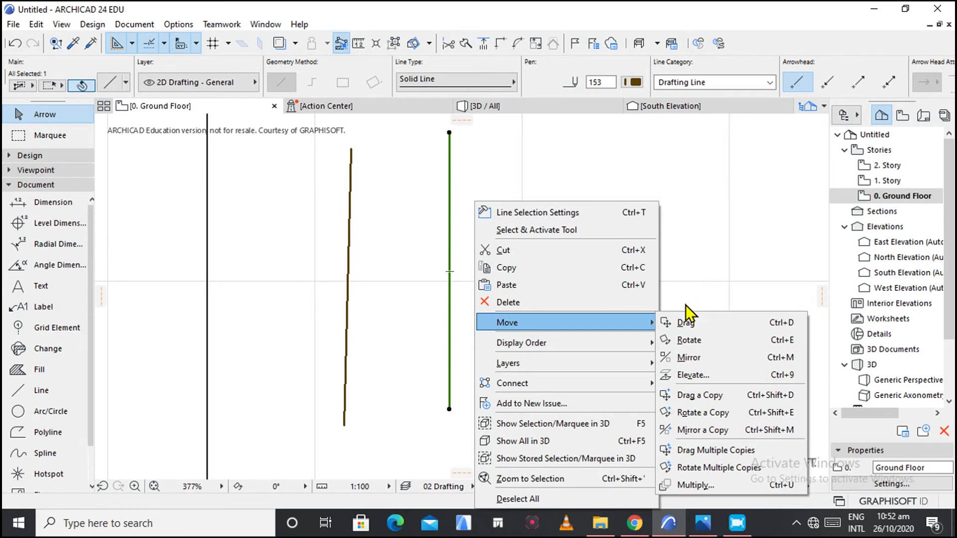
{"action": "left_click", "coordinate": [679, 294]}
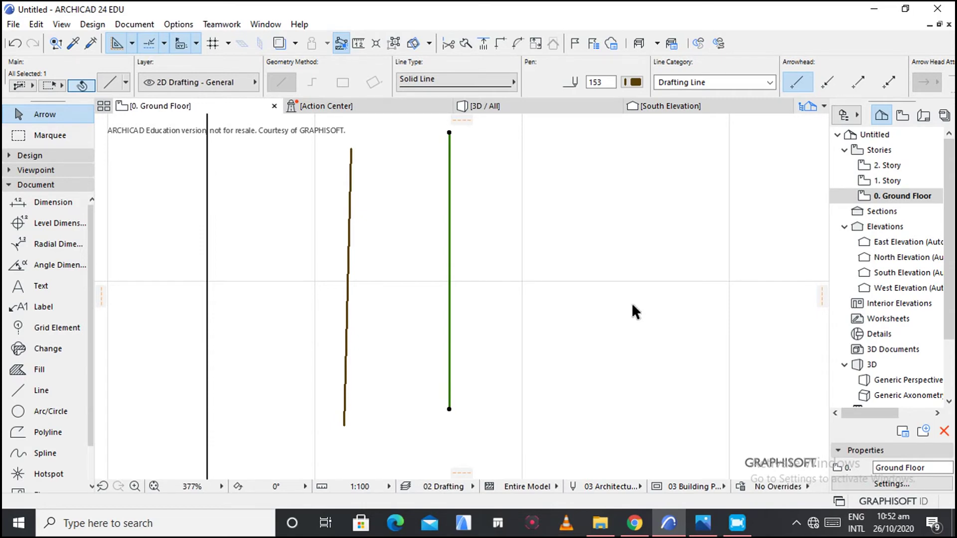
Drag the straight right-hand brown line a short distance further right with Ctrl+D.
{"action": "key", "text": "ctrl+d"}
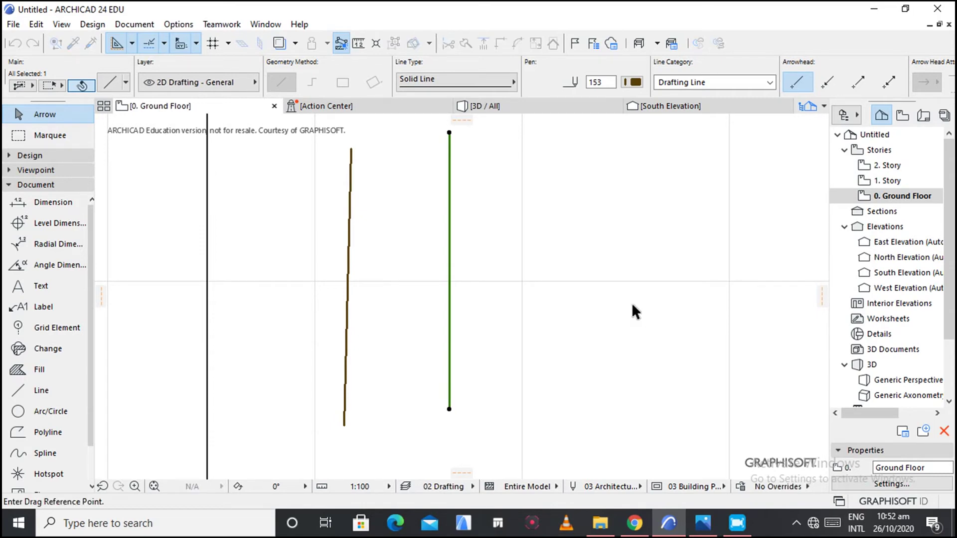
{"action": "left_click", "coordinate": [476, 275]}
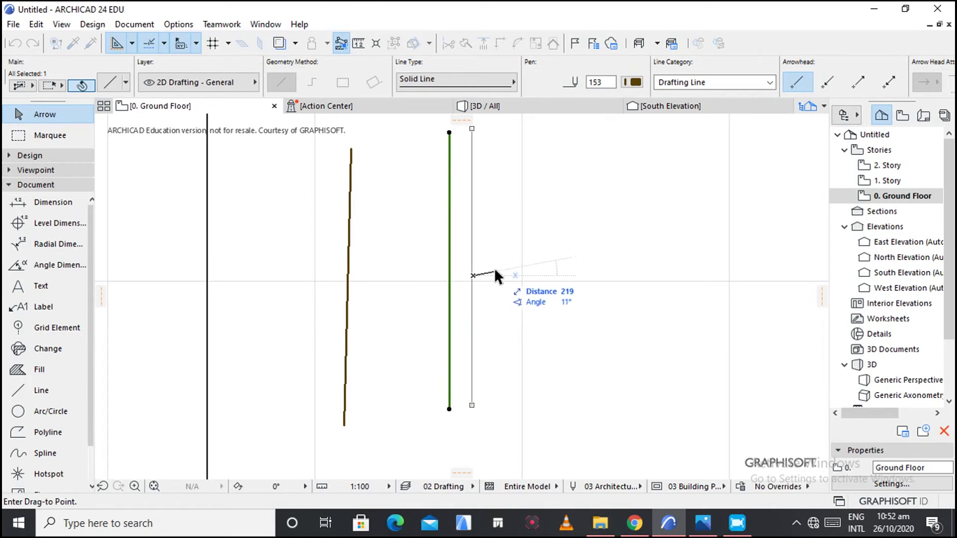
{"action": "left_click", "coordinate": [505, 275]}
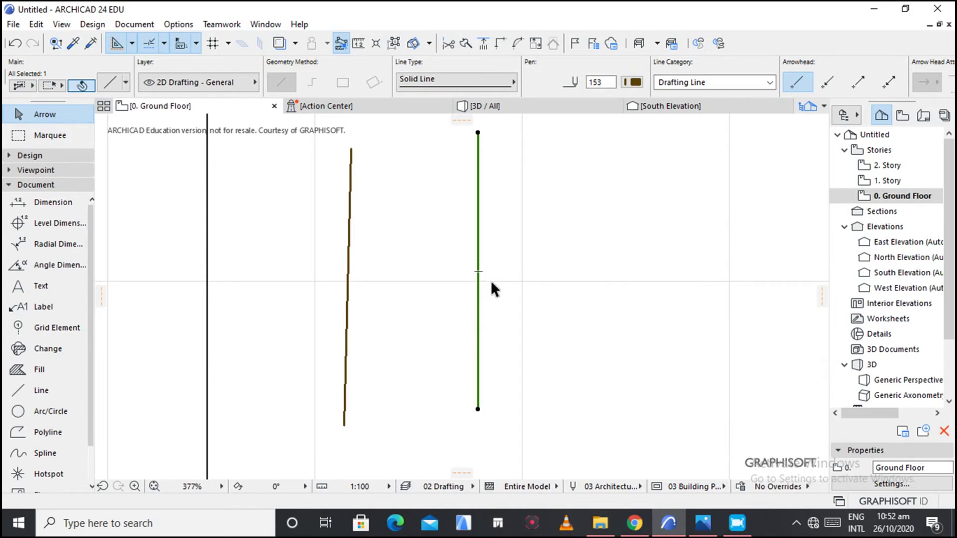
{"action": "right_click", "coordinate": [491, 283]}
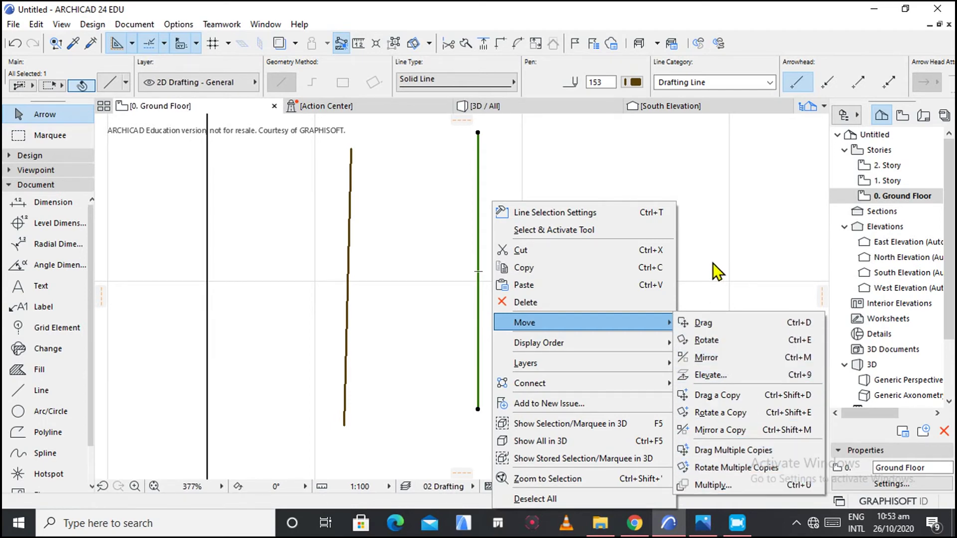
Dismiss the context menu and open the Multiply dialog (Ctrl+U) for the right-hand line.
{"action": "left_click", "coordinate": [640, 258]}
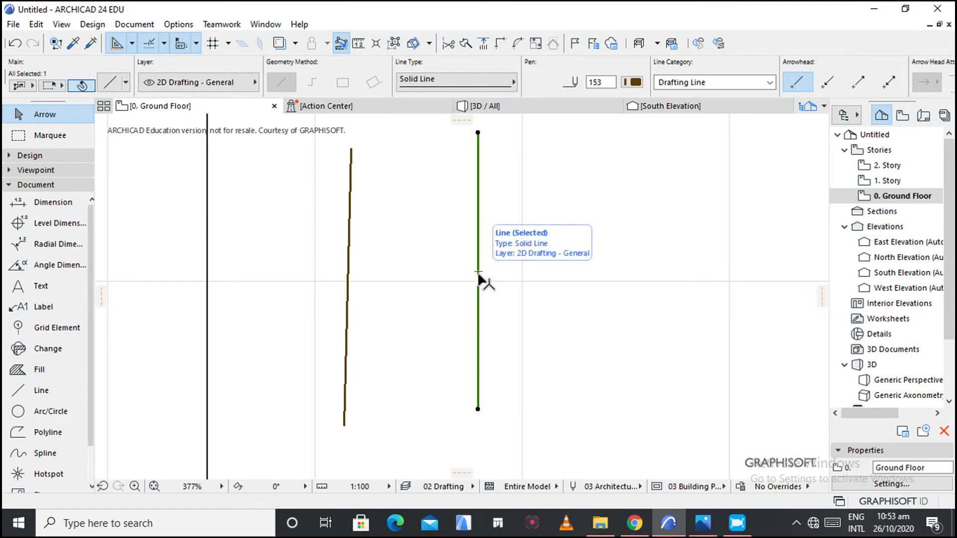
{"action": "key", "text": "ctrl"}
{"action": "key", "text": "ctrl+u"}
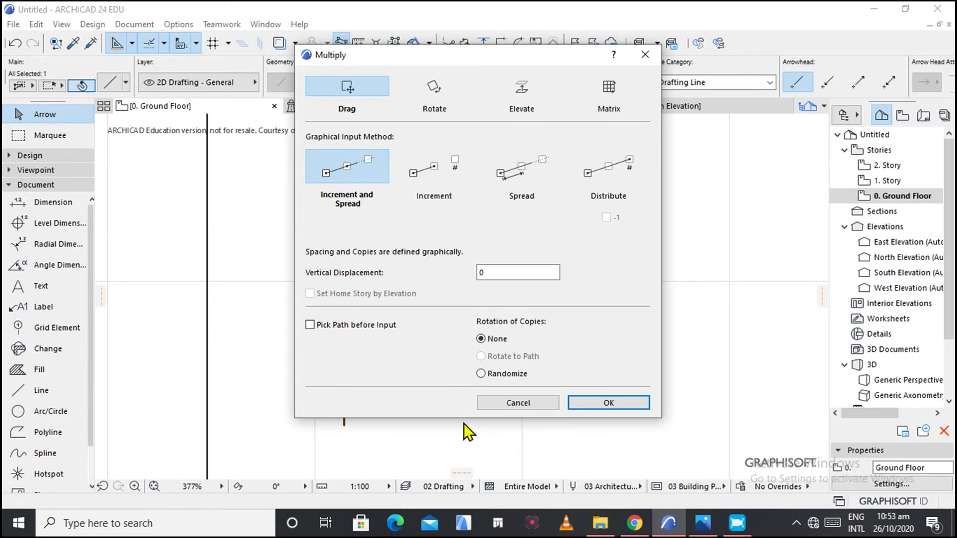
Accept the Multiply settings and drag a copy of the line about 730 to the right.
{"action": "left_click", "coordinate": [580, 403]}
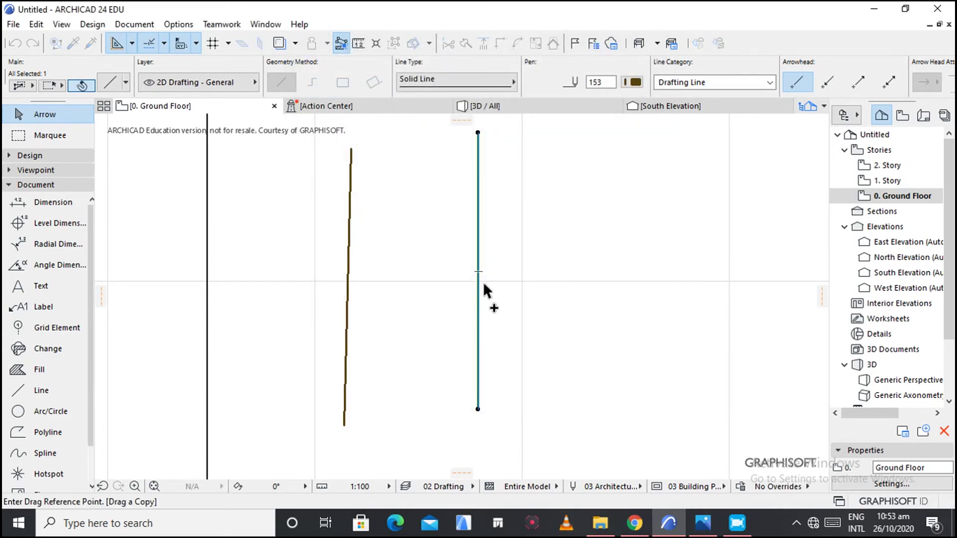
{"action": "left_click", "coordinate": [479, 283]}
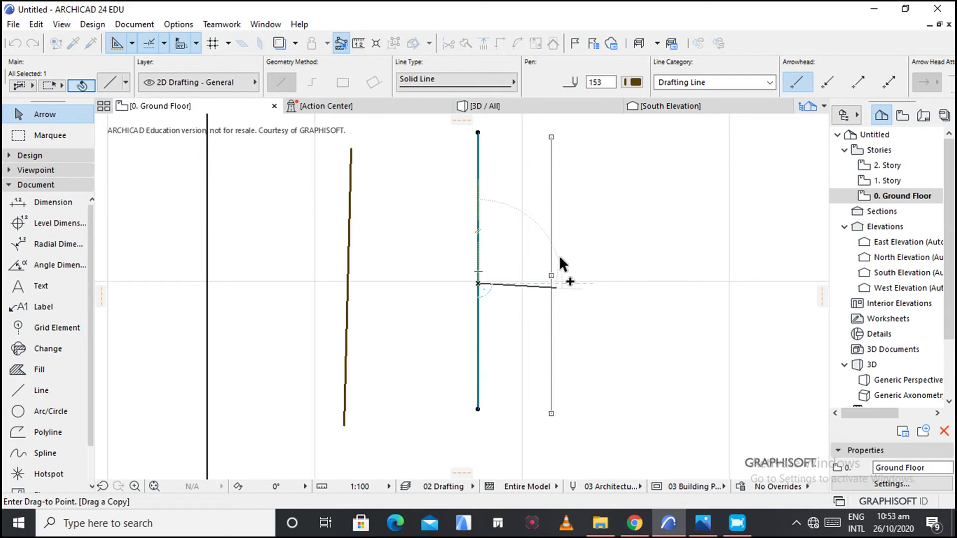
{"action": "left_click", "coordinate": [559, 257]}
Undo the node accidentally inserted into the new copy, keeping it straight.
{"action": "left_click", "coordinate": [553, 273]}
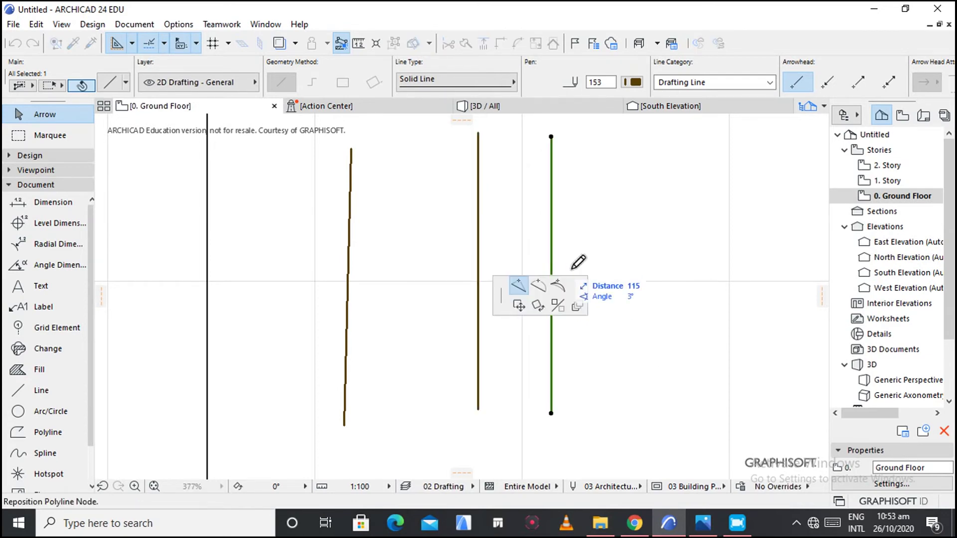
{"action": "left_click", "coordinate": [569, 267]}
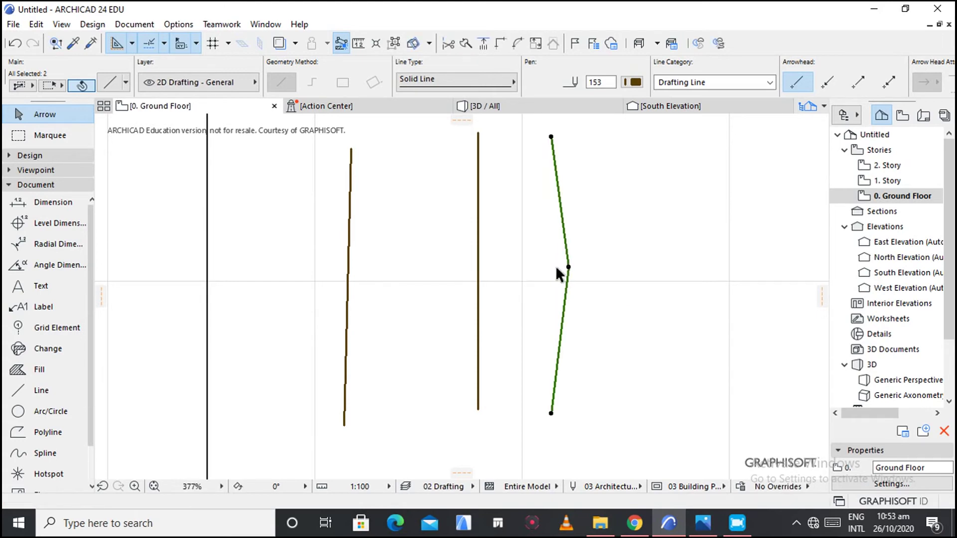
{"action": "left_click", "coordinate": [14, 44]}
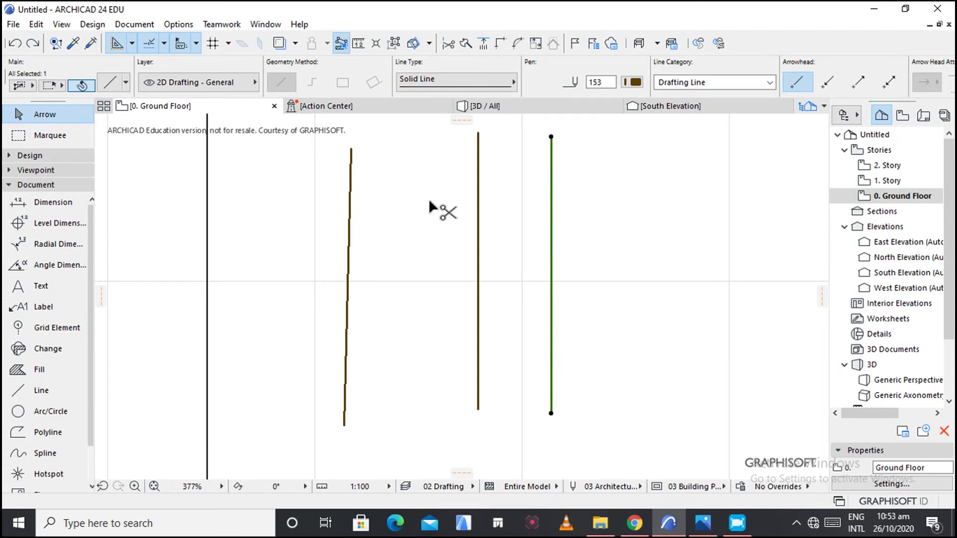
Set vertical displacement to 4 and place another copy about 720 further right.
{"action": "key", "text": "ctrl+u"}
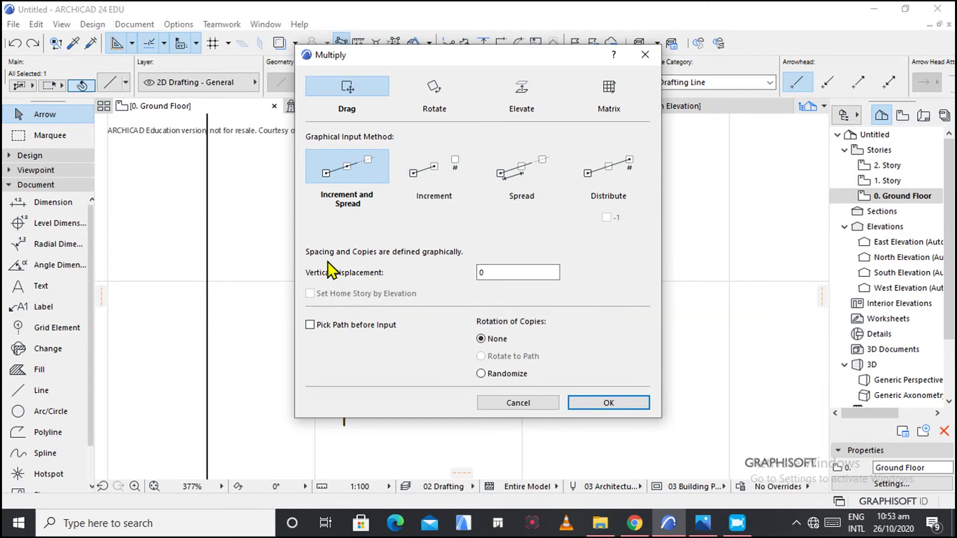
{"action": "left_click", "coordinate": [491, 270]}
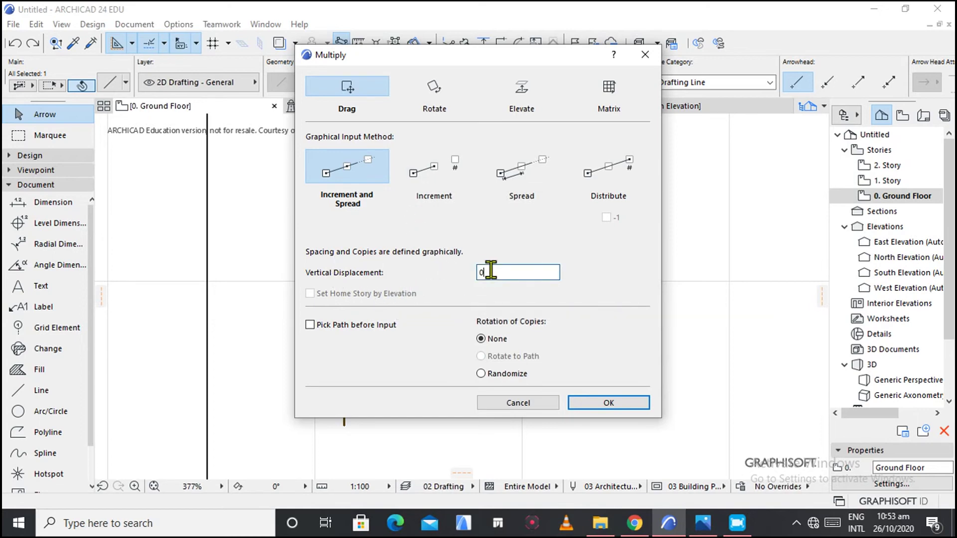
{"action": "key", "text": "BackSpace"}
{"action": "type", "text": "4"}
{"action": "left_click", "coordinate": [608, 404]}
{"action": "left_click", "coordinate": [547, 282]}
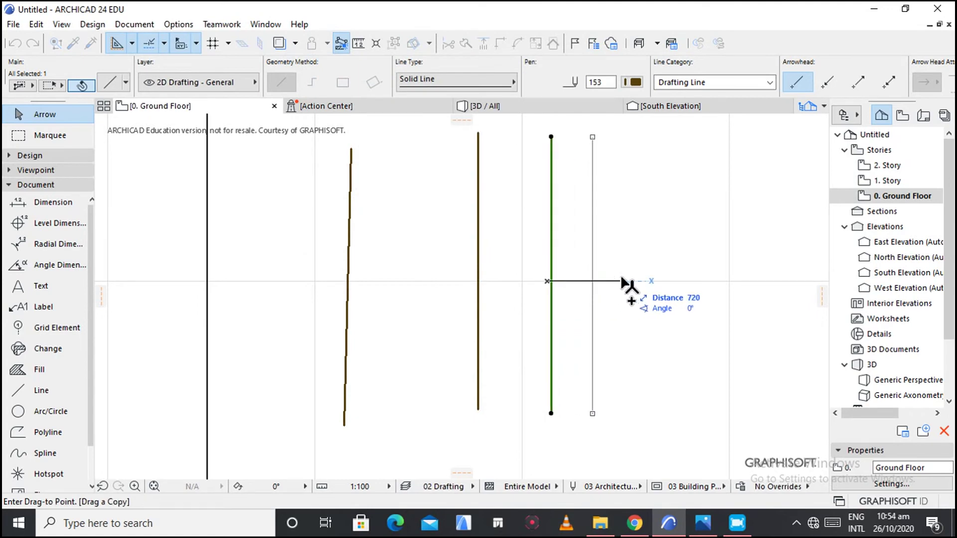
{"action": "left_click", "coordinate": [623, 283]}
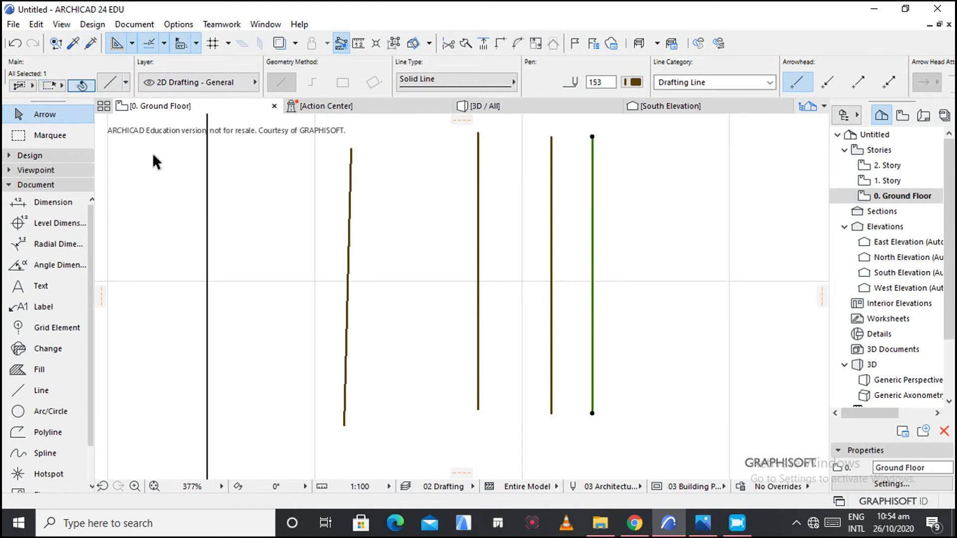
{"action": "key", "text": "ctrl+u"}
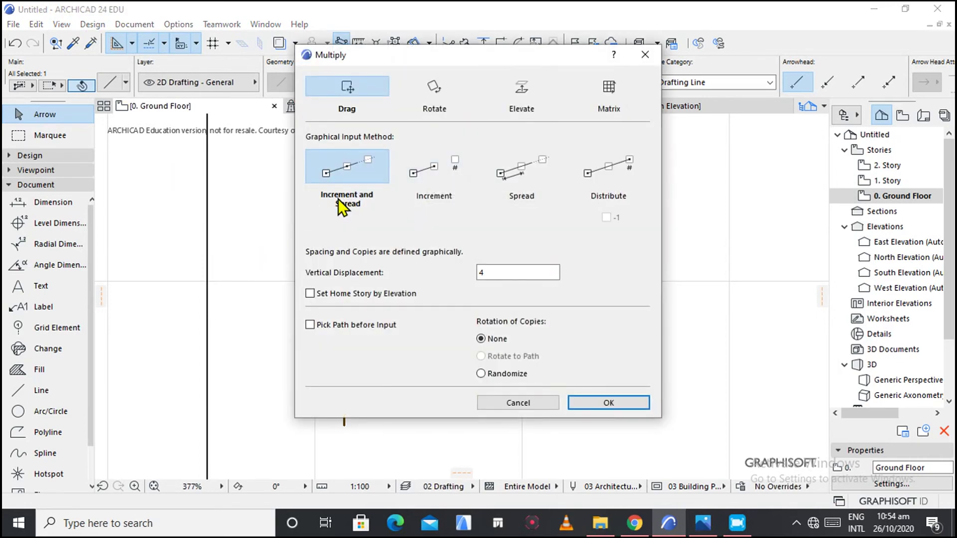
Set Multiply to Increment with 8 copies and confirm.
{"action": "left_click", "coordinate": [432, 173]}
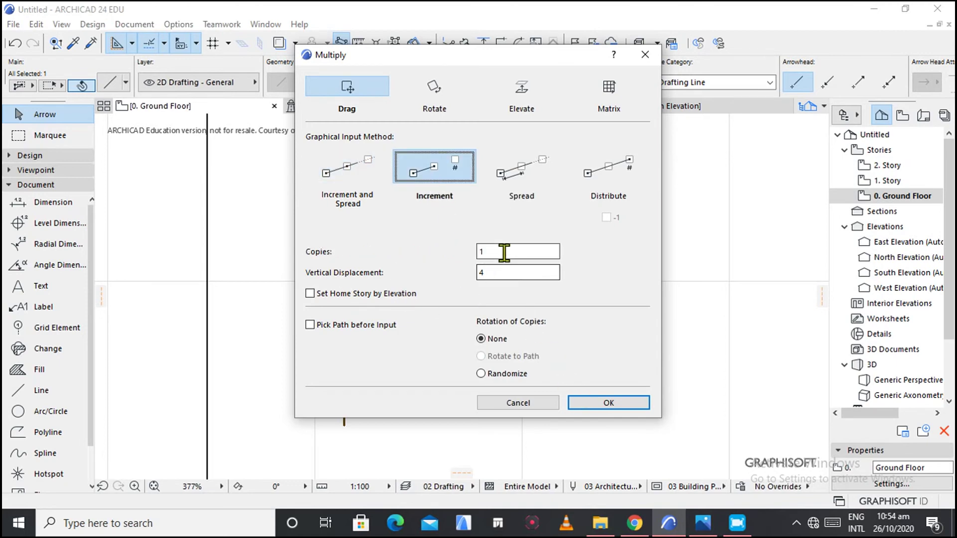
{"action": "left_click", "coordinate": [488, 251]}
{"action": "key", "text": "BackSpace"}
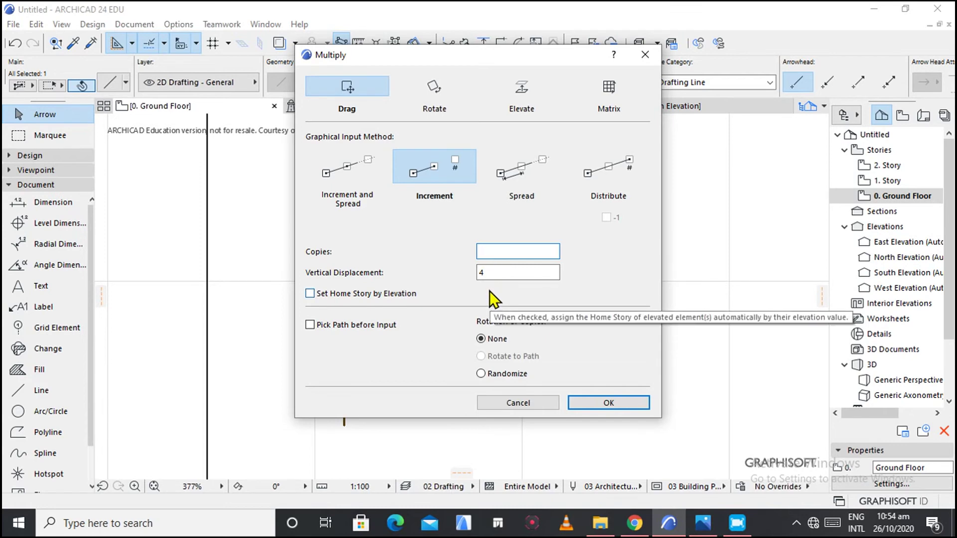
{"action": "type", "text": "8"}
{"action": "left_click", "coordinate": [609, 402]}
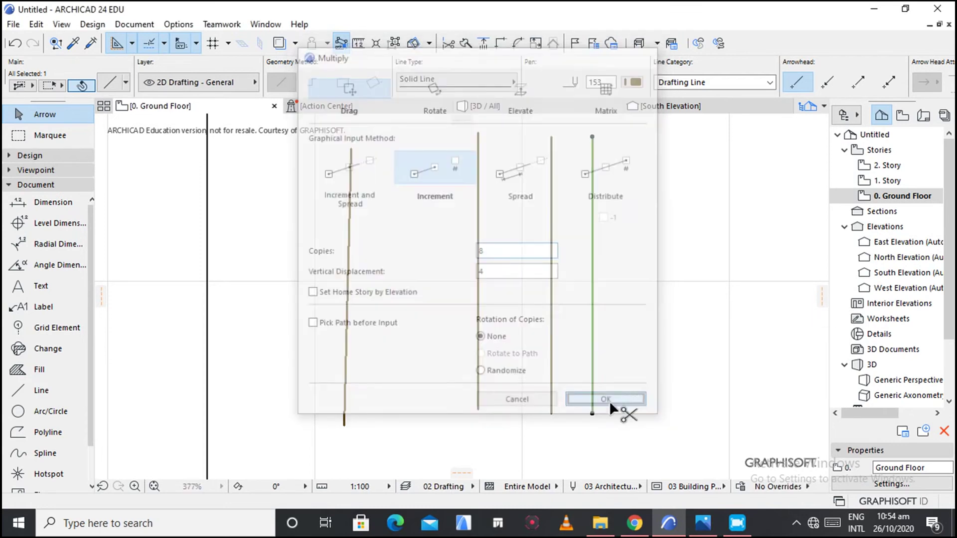
Drag the spacing to place the 8 evenly spaced copies rightward, then deselect.
{"action": "left_click", "coordinate": [593, 321]}
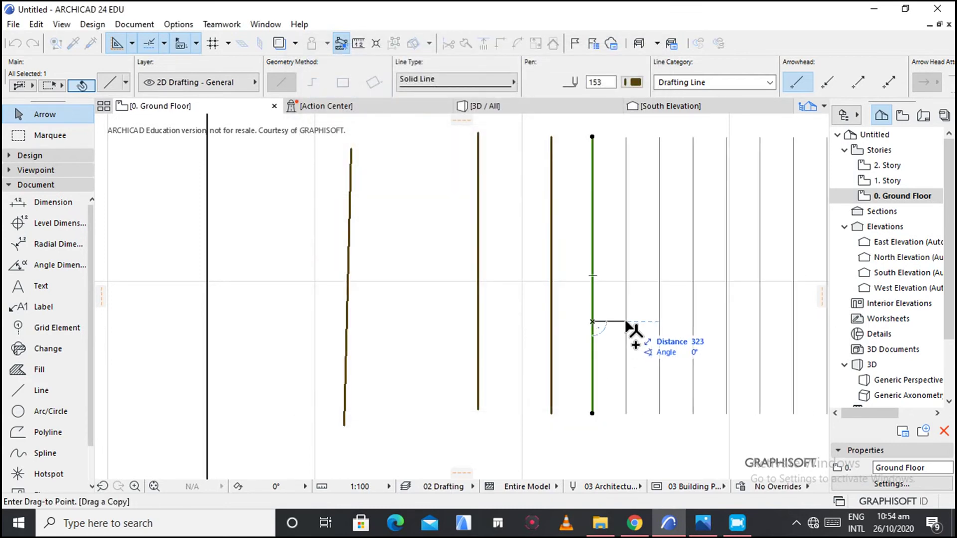
{"action": "left_click", "coordinate": [626, 321]}
{"action": "scroll", "coordinate": [623, 331], "scroll_direction": "down", "scroll_amount": 2}
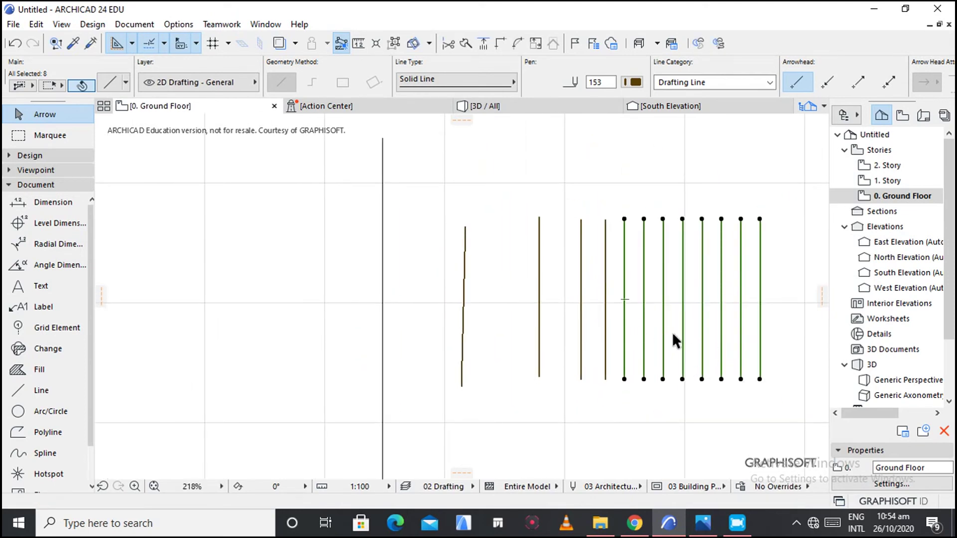
{"action": "left_click", "coordinate": [433, 378]}
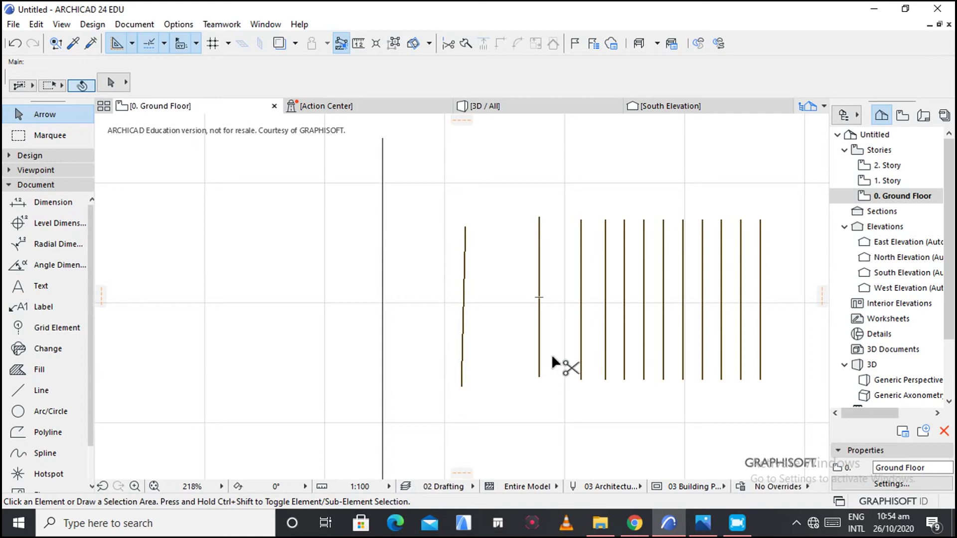
Select the short vertical line and switch Multiply to Rotate, keeping Increment and 8 copies.
{"action": "left_click", "coordinate": [540, 369]}
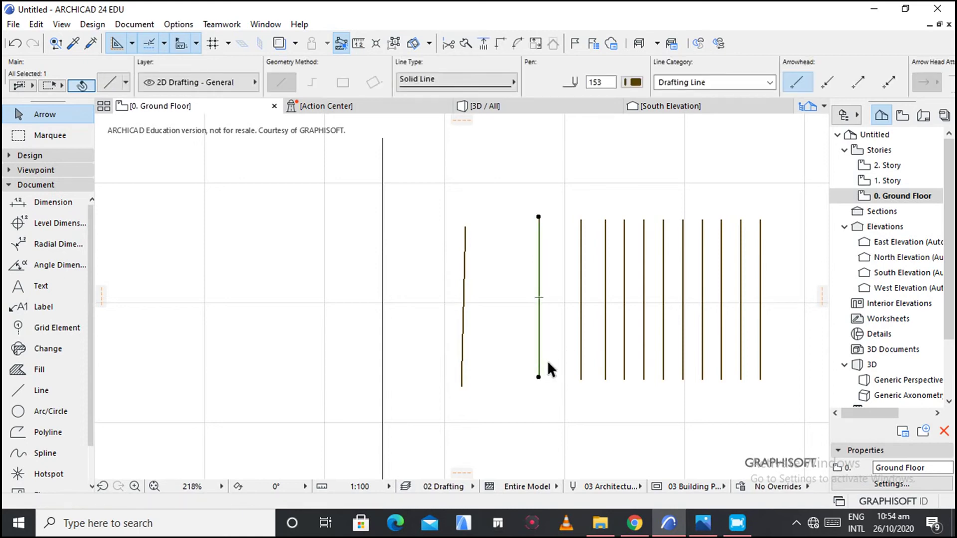
{"action": "key", "text": "ctrl+u"}
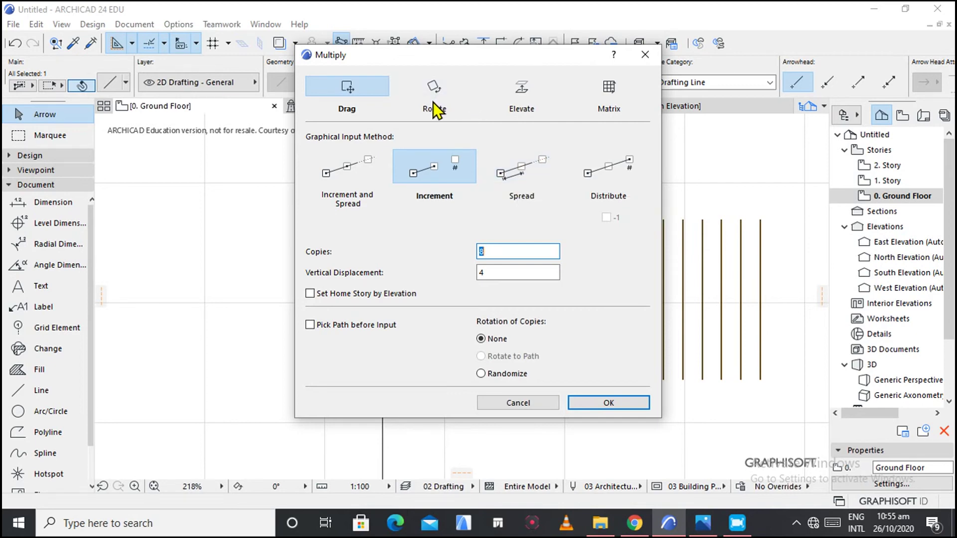
{"action": "left_click", "coordinate": [435, 85]}
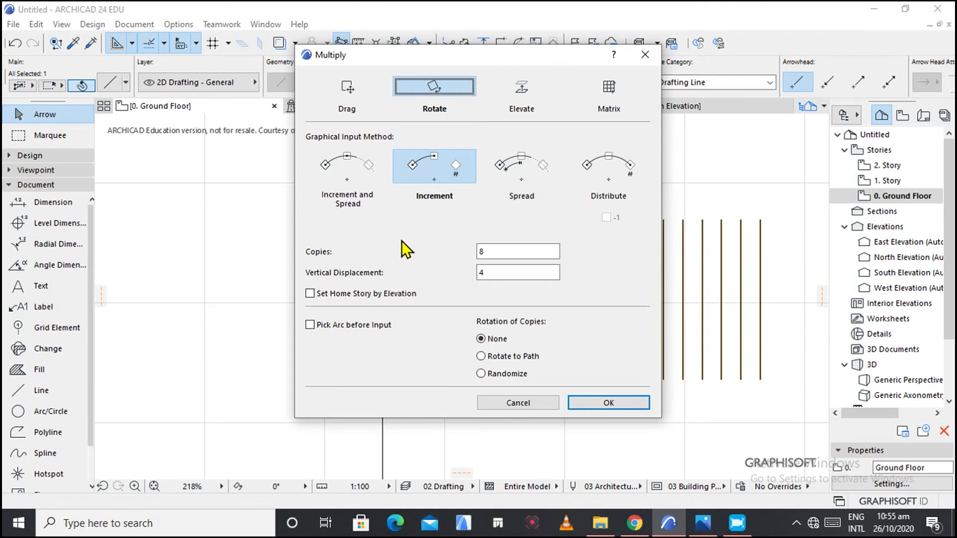
Place the 8 rotated copies of the short line along a -45° arc, then deselect.
{"action": "left_click", "coordinate": [605, 403]}
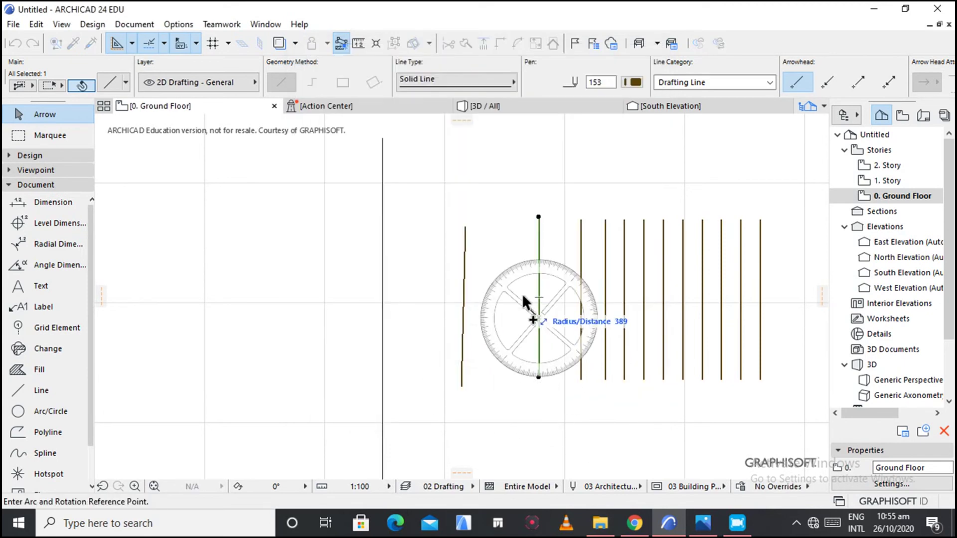
{"action": "left_click", "coordinate": [539, 224]}
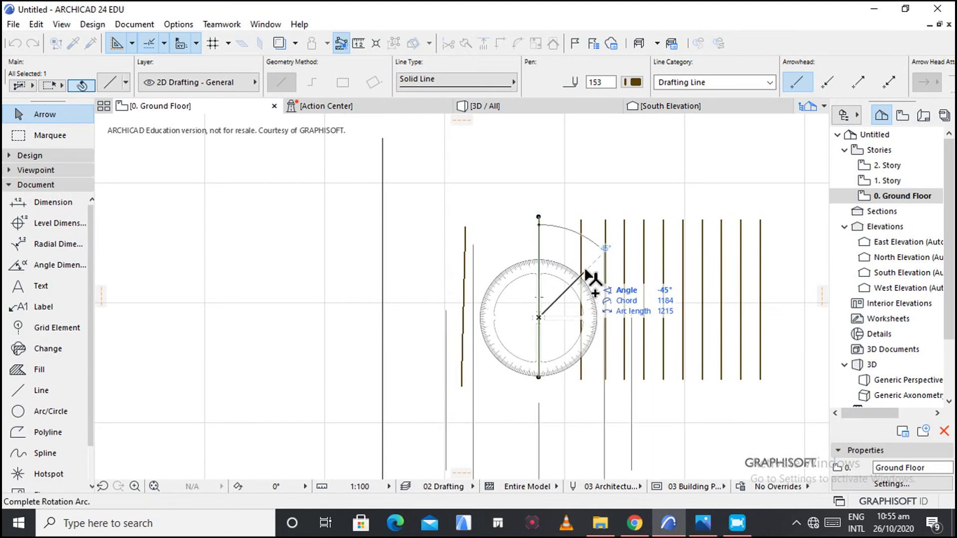
{"action": "left_click", "coordinate": [586, 270]}
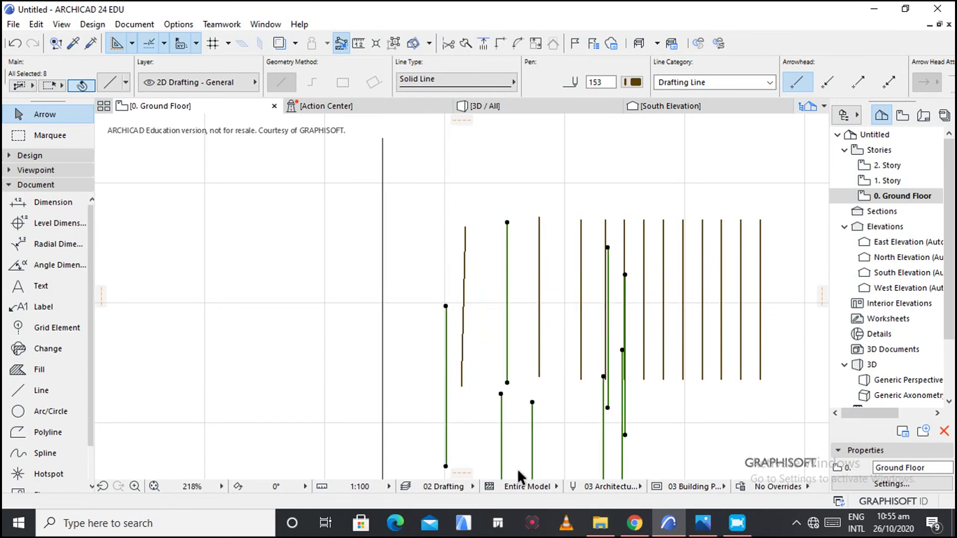
{"action": "scroll", "coordinate": [503, 381], "scroll_direction": "down", "scroll_amount": 5}
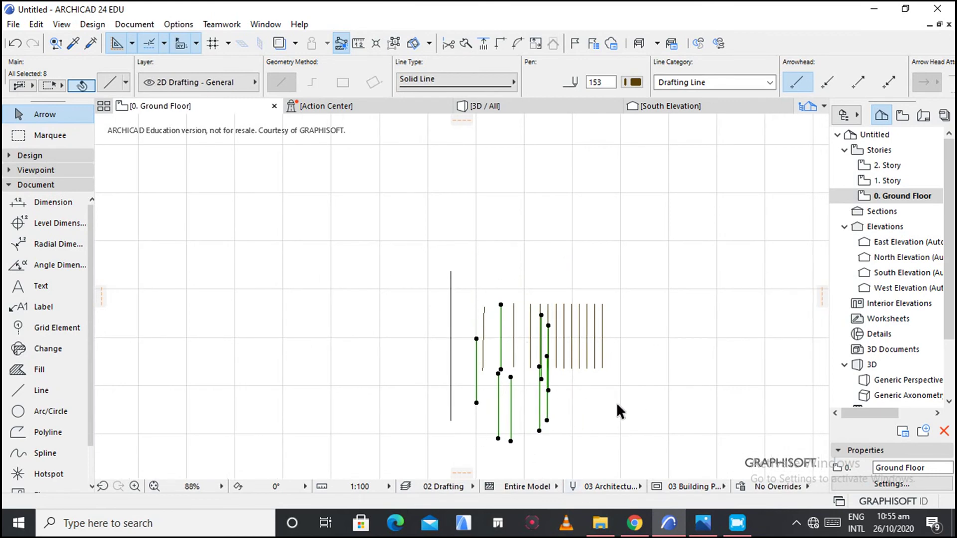
{"action": "left_click", "coordinate": [592, 420]}
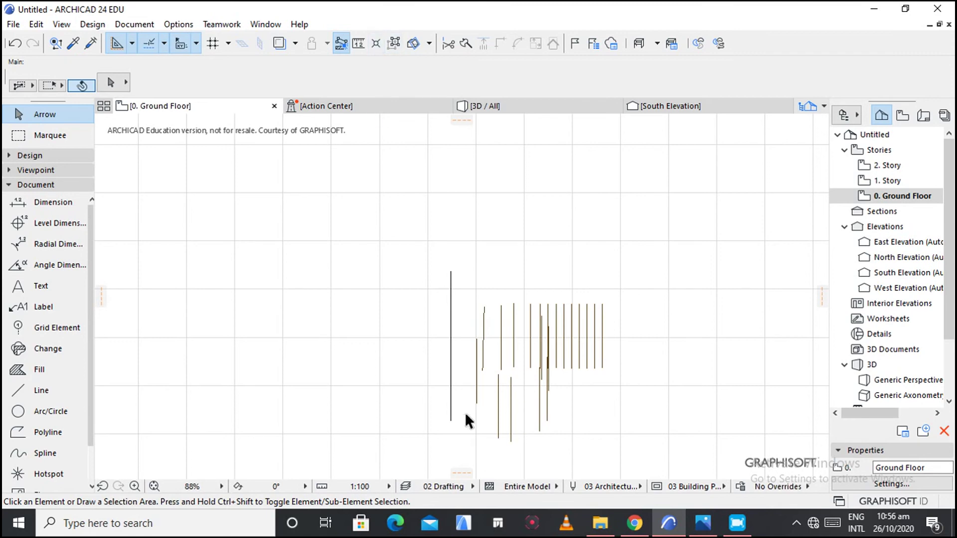
{"action": "left_click", "coordinate": [451, 370]}
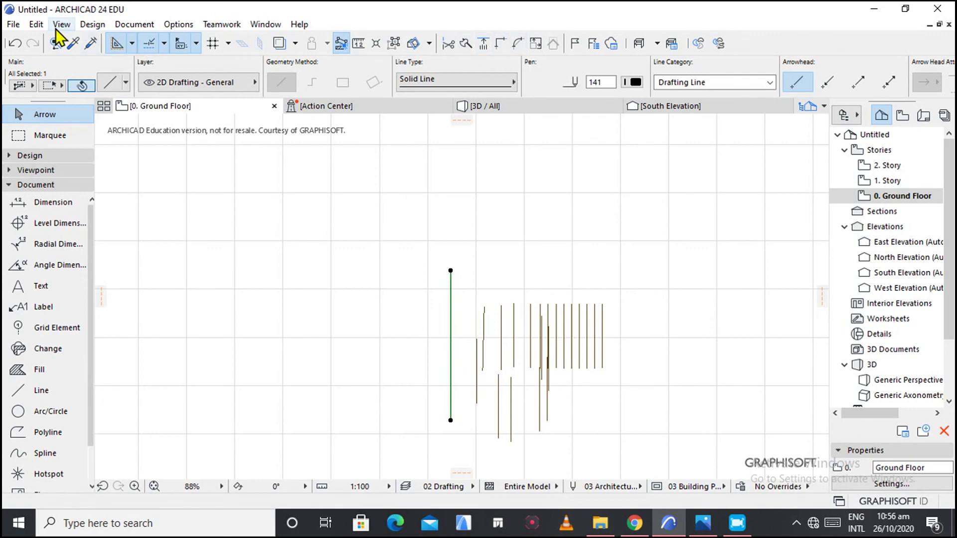
{"action": "left_click", "coordinate": [36, 25]}
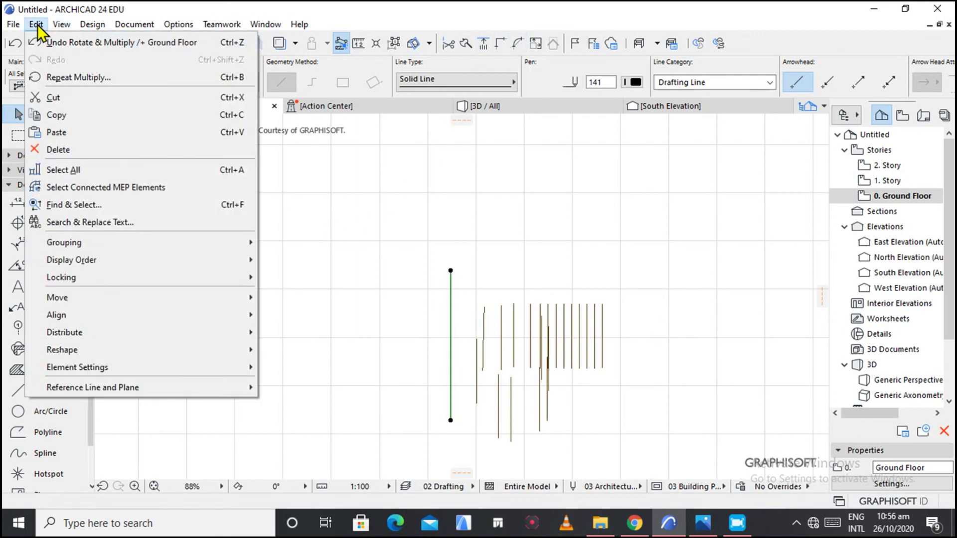
{"action": "left_click", "coordinate": [320, 209]}
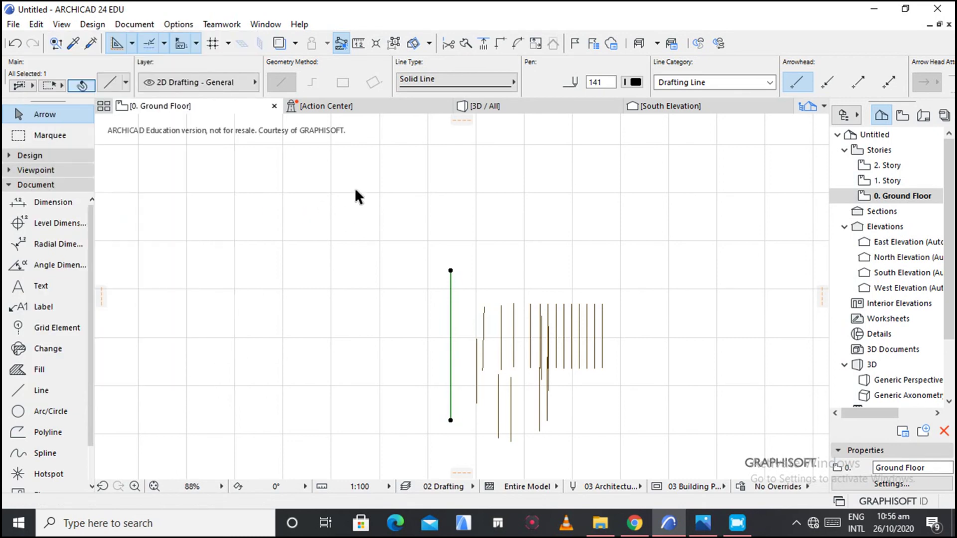
{"action": "right_click", "coordinate": [351, 250]}
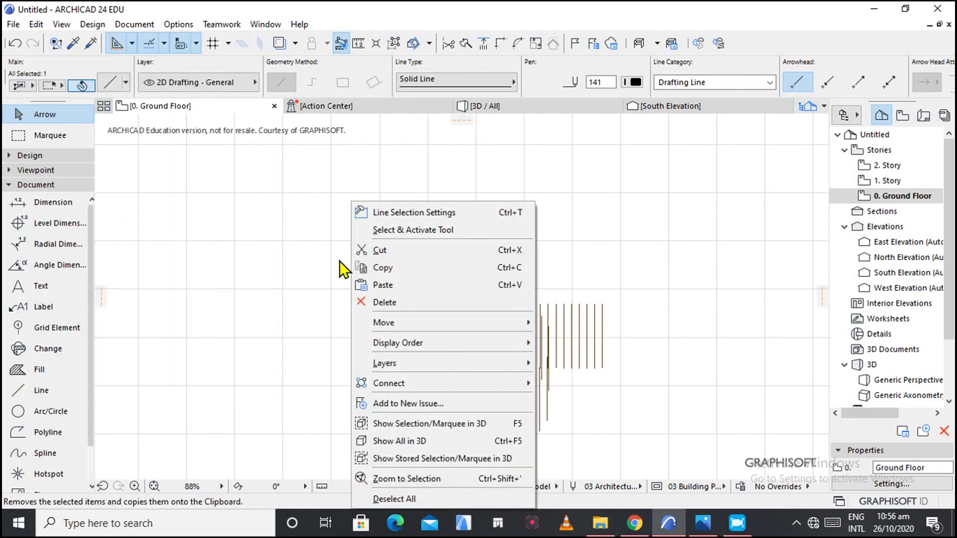
{"action": "left_click", "coordinate": [591, 265]}
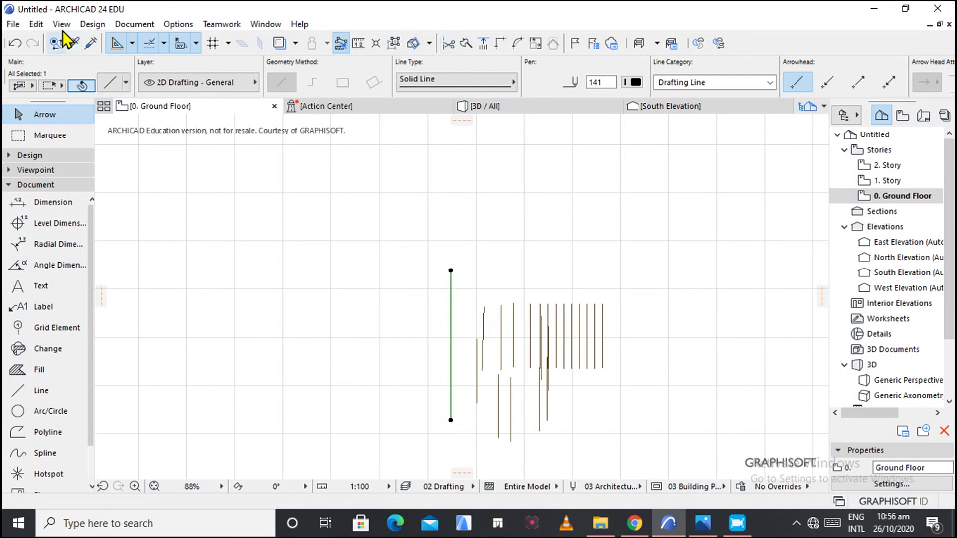
{"action": "left_click", "coordinate": [176, 24]}
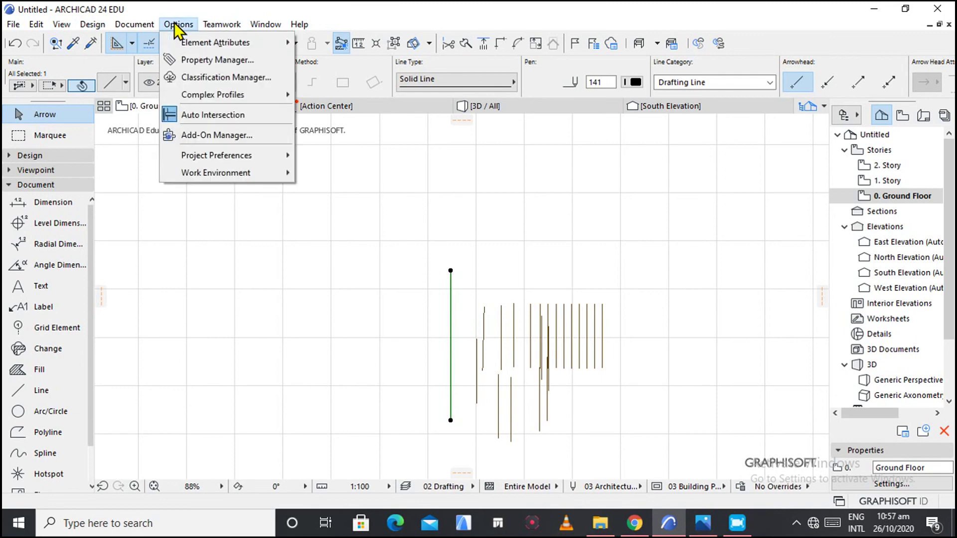
{"action": "mouse_move", "coordinate": [256, 155]}
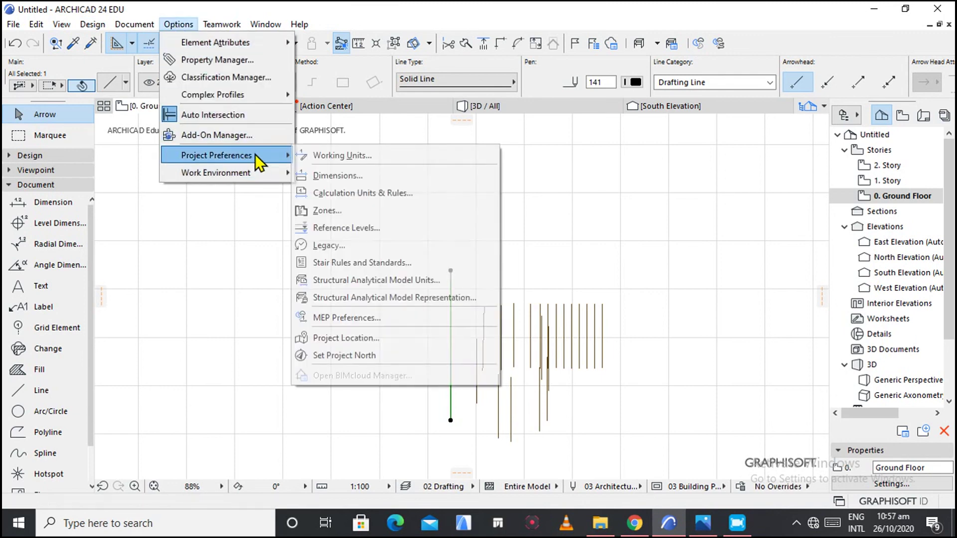
{"action": "mouse_move", "coordinate": [257, 175]}
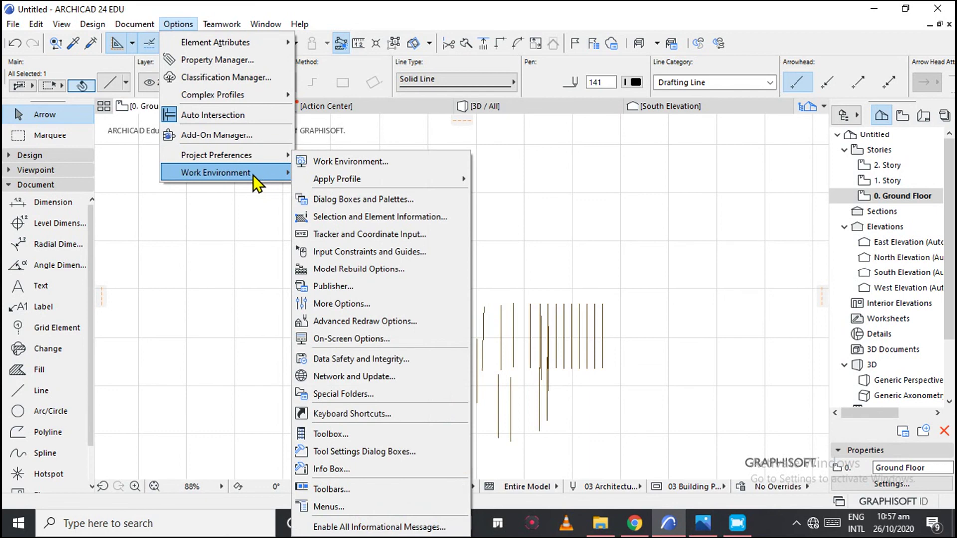
{"action": "left_click", "coordinate": [556, 214]}
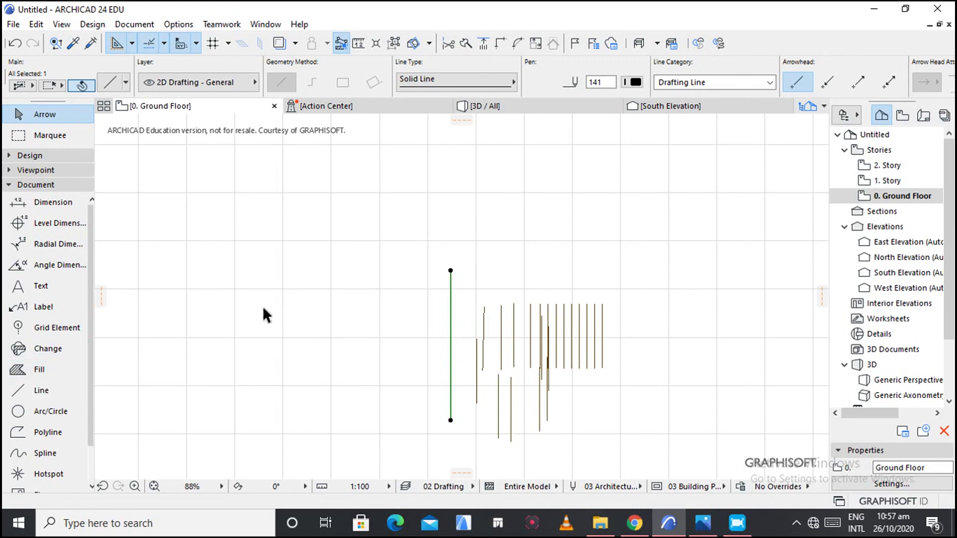
{"action": "left_click", "coordinate": [432, 315]}
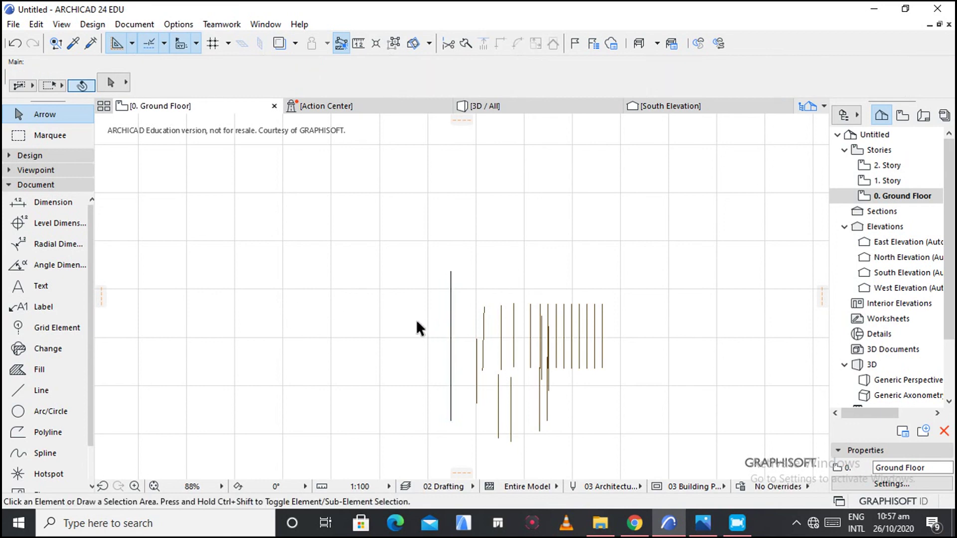
{"action": "scroll", "coordinate": [415, 320], "scroll_direction": "down", "scroll_amount": 2}
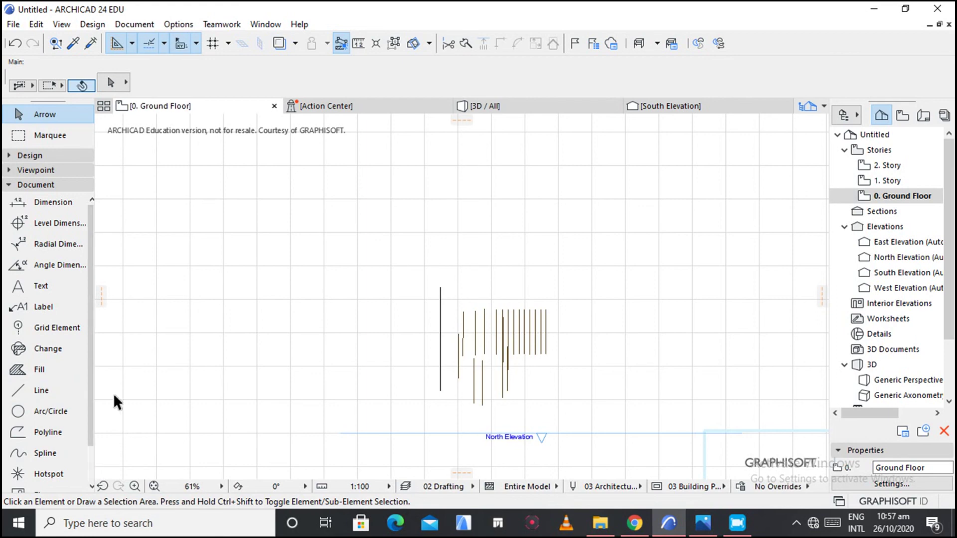
{"action": "left_click", "coordinate": [18, 28]}
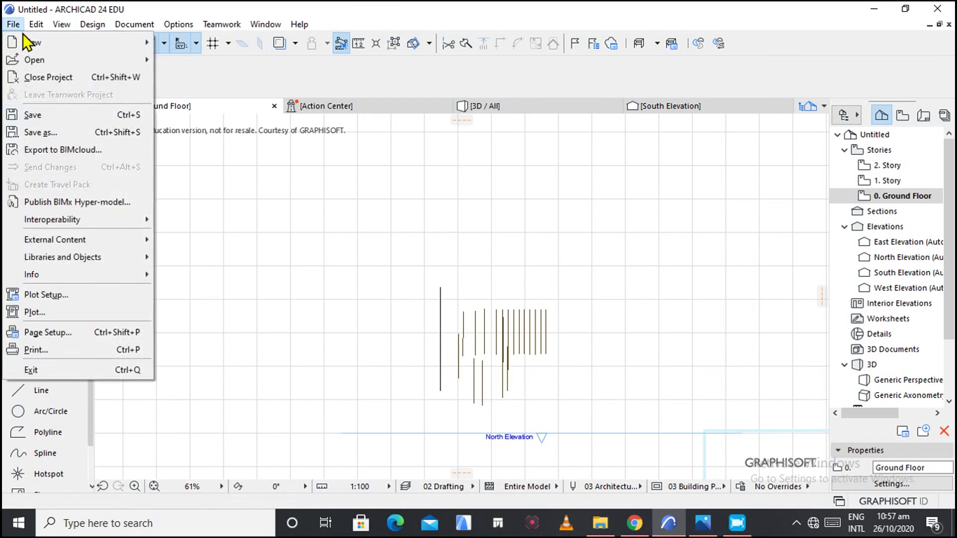
{"action": "mouse_move", "coordinate": [24, 41]}
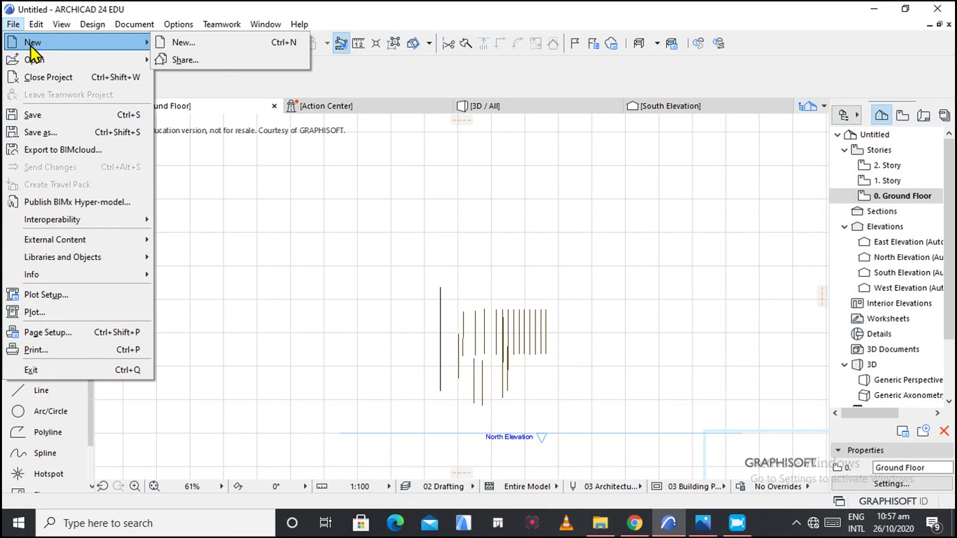
{"action": "left_click", "coordinate": [256, 318]}
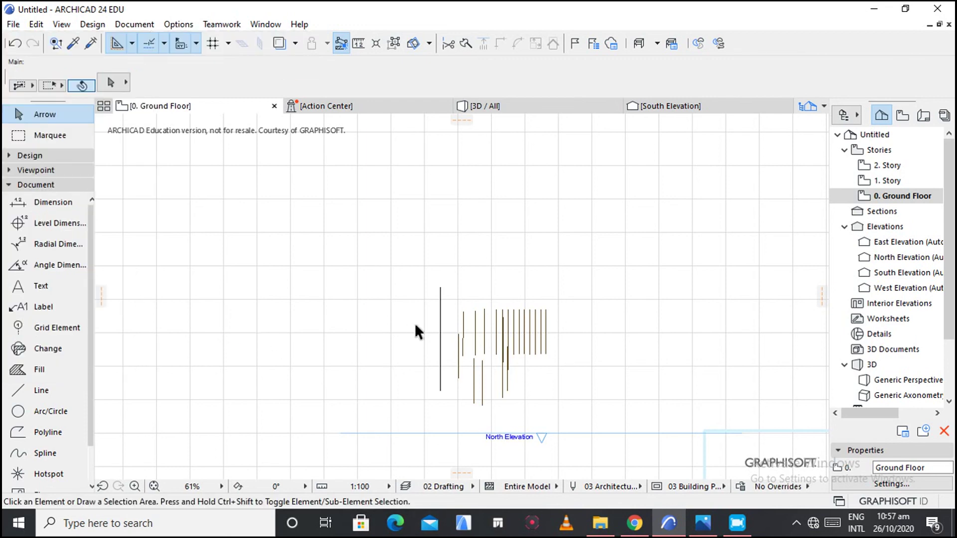
{"action": "scroll", "coordinate": [571, 379], "scroll_direction": "up", "scroll_amount": 3}
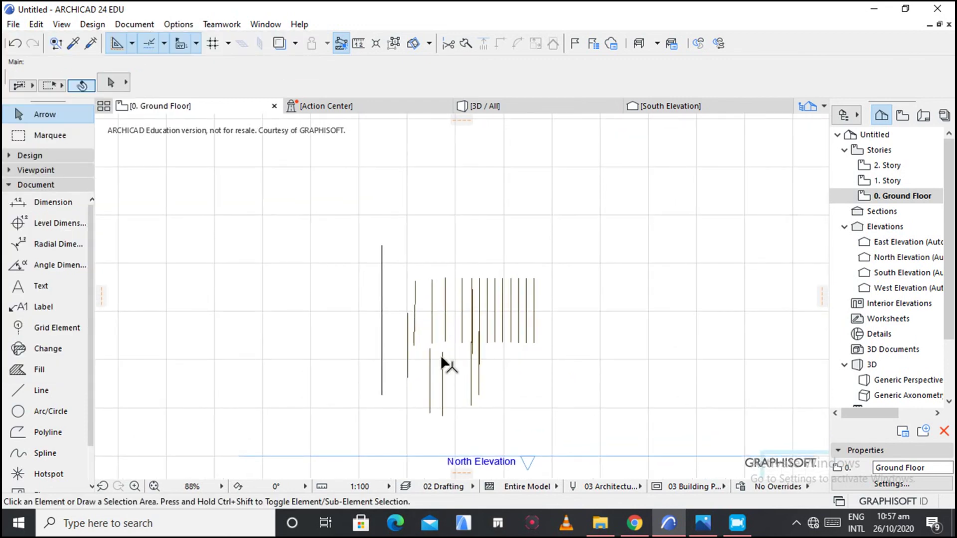
{"action": "scroll", "coordinate": [397, 346], "scroll_direction": "up", "scroll_amount": 1}
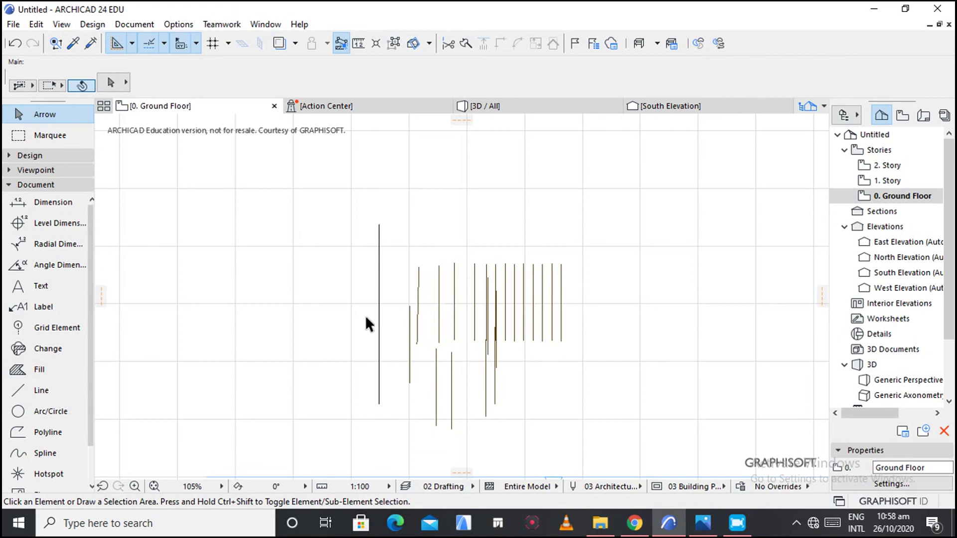
{"action": "scroll", "coordinate": [329, 327], "scroll_direction": "down", "scroll_amount": 2}
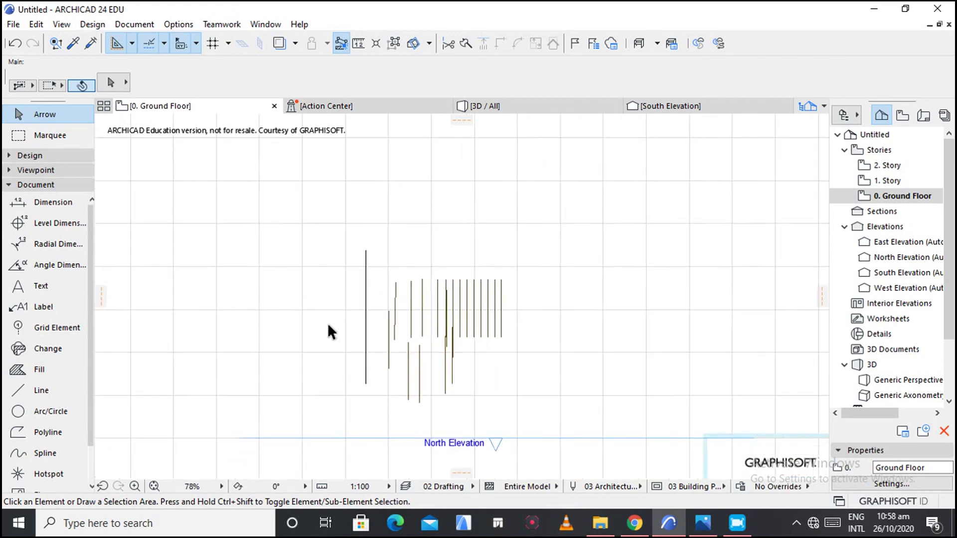